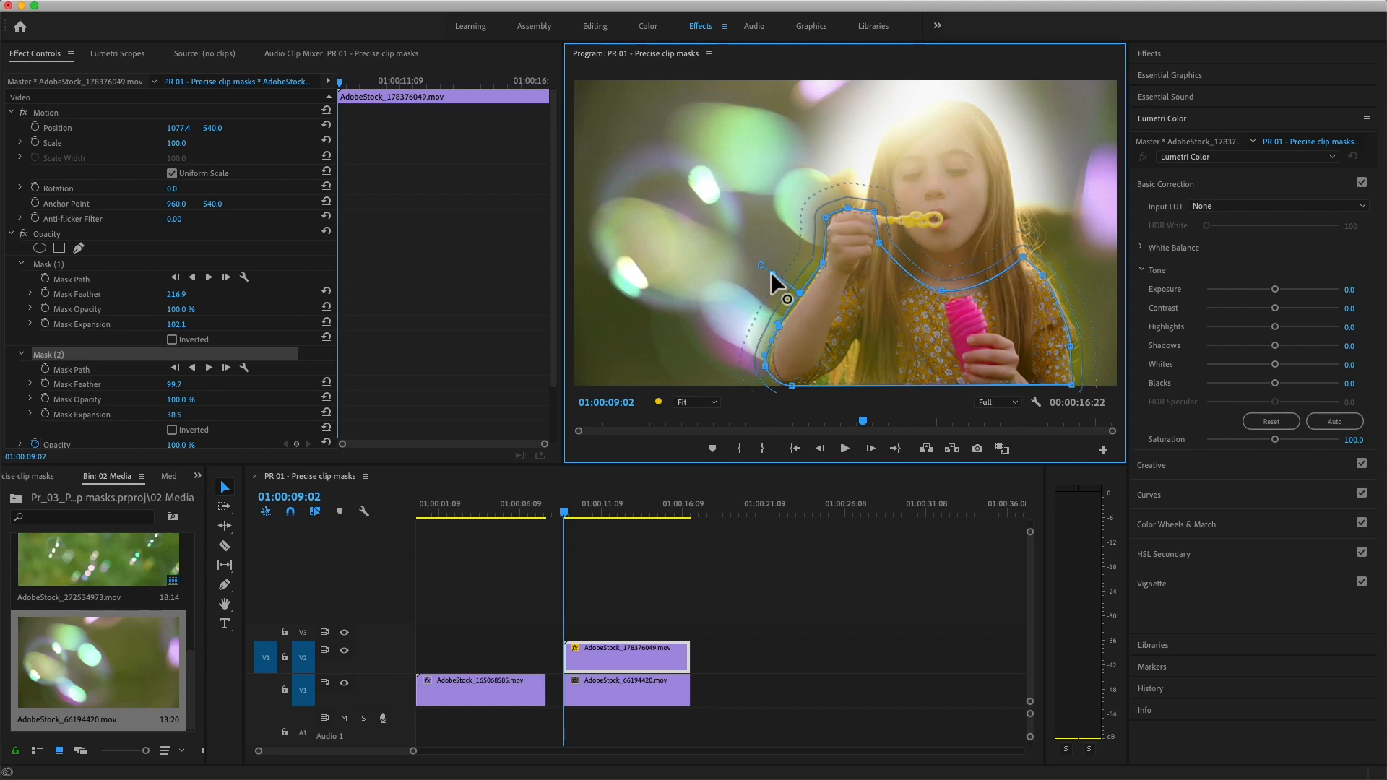
{"action": "key", "text": "grave"}
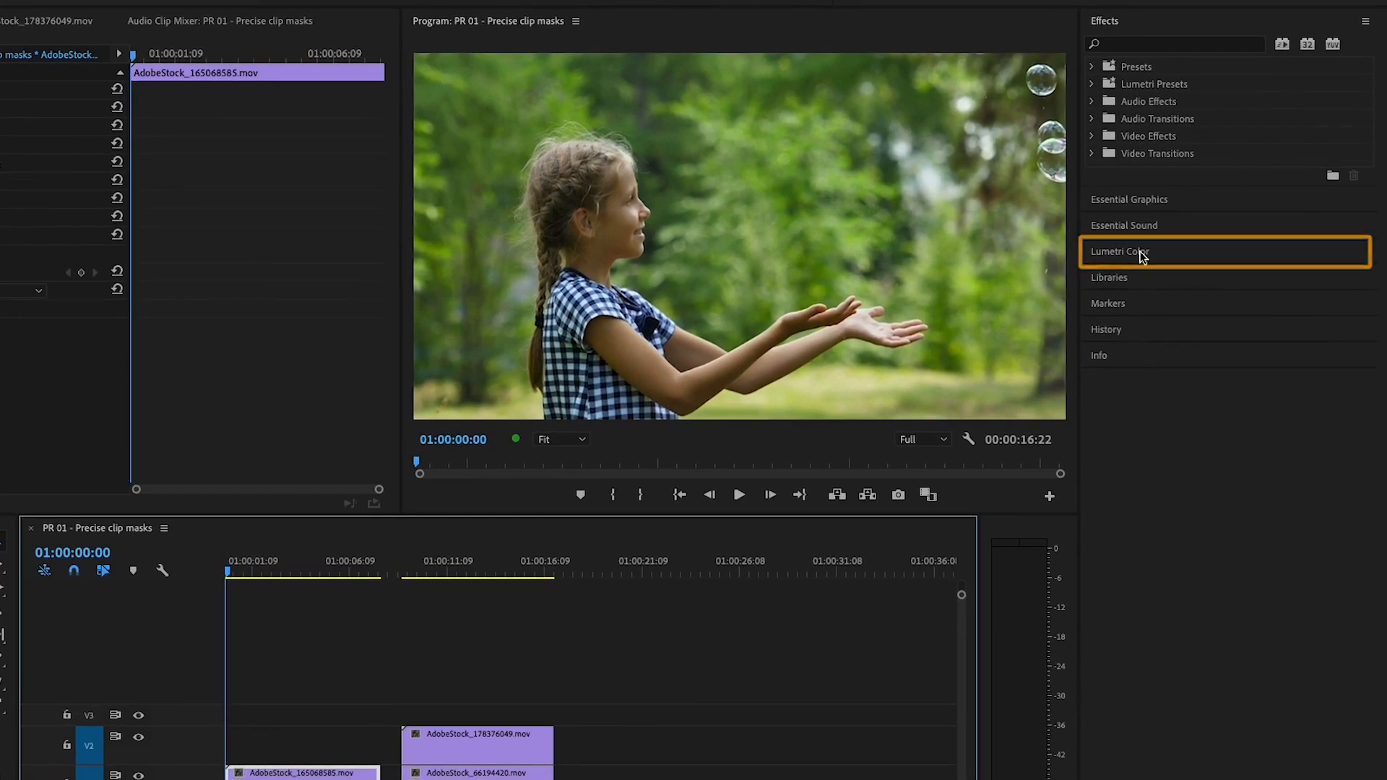
Step: Add a Lumetri Color effect to the AdobeStock_165068585.mov clip
{"action": "left_click", "coordinate": [1142, 257]}
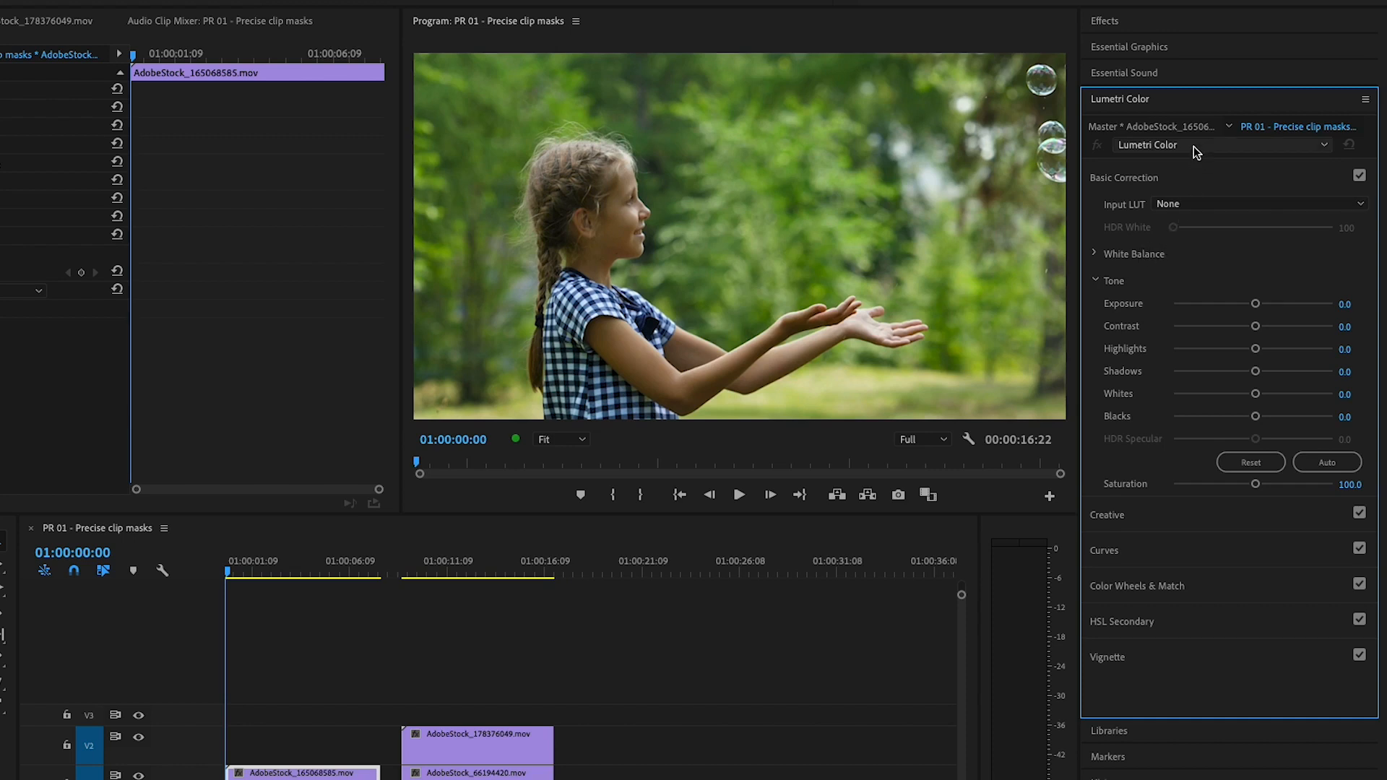
{"action": "left_click", "coordinate": [1327, 145]}
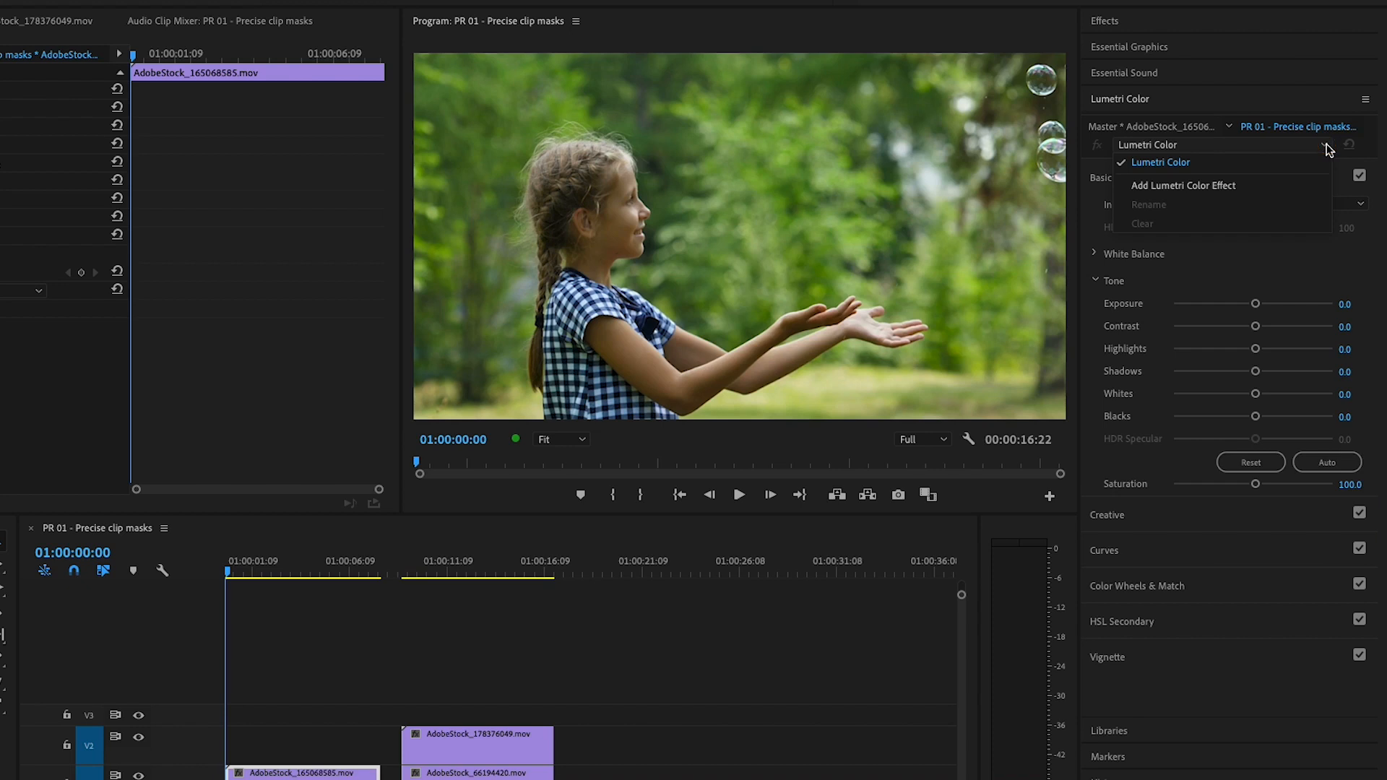
{"action": "left_click", "coordinate": [1255, 187]}
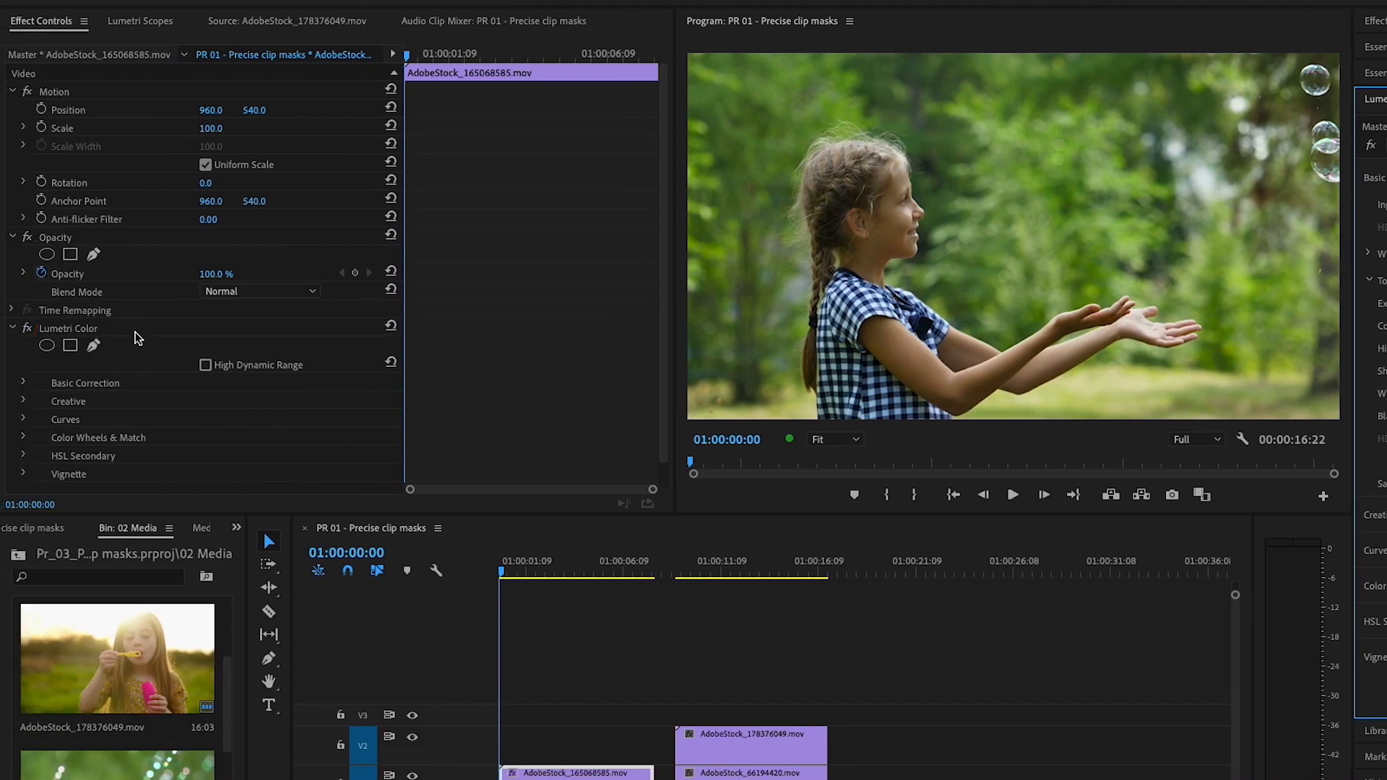
Step: Add an elliptical mask to the Lumetri Color effect and resize, position and tilt it to fit the girl's head
{"action": "left_click", "coordinate": [47, 346]}
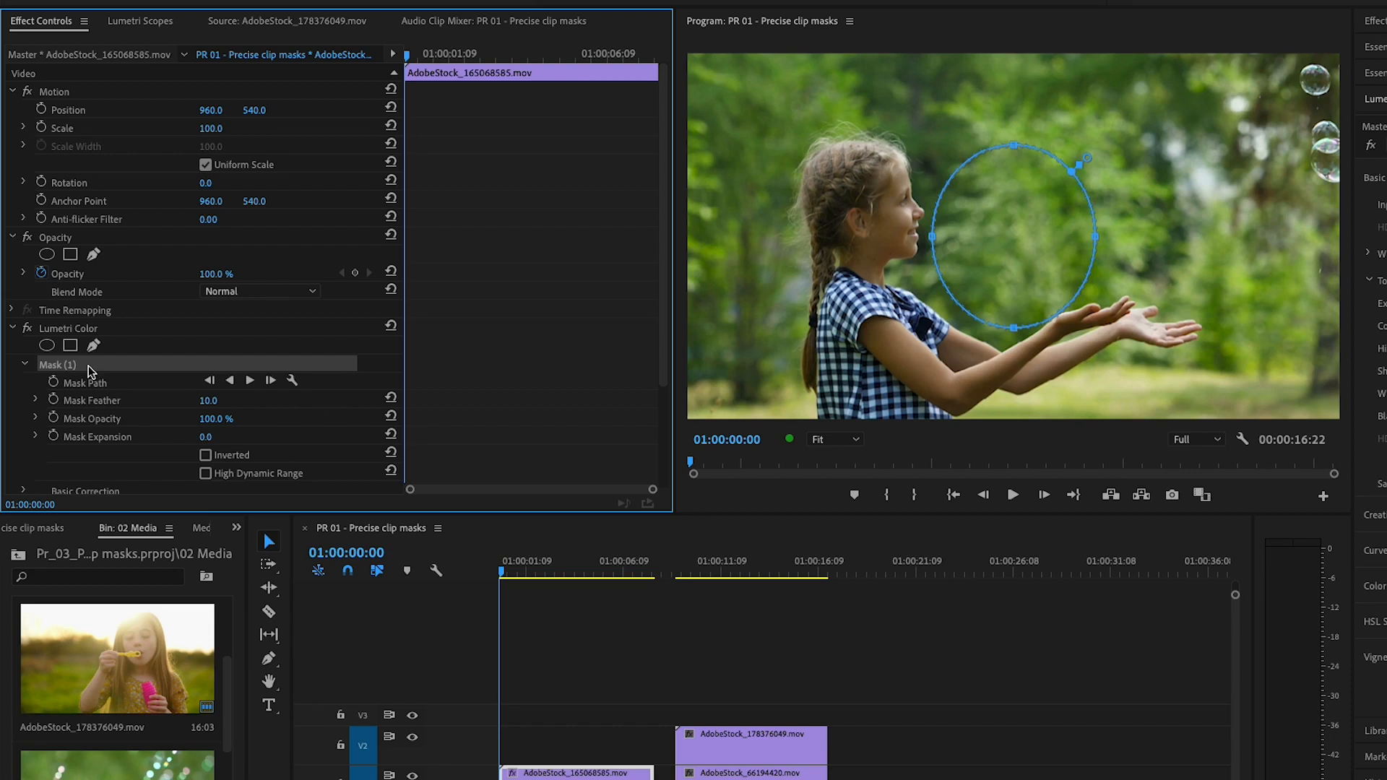
{"action": "left_click_drag", "start_coordinate": [1022, 232], "coordinate": [874, 199]}
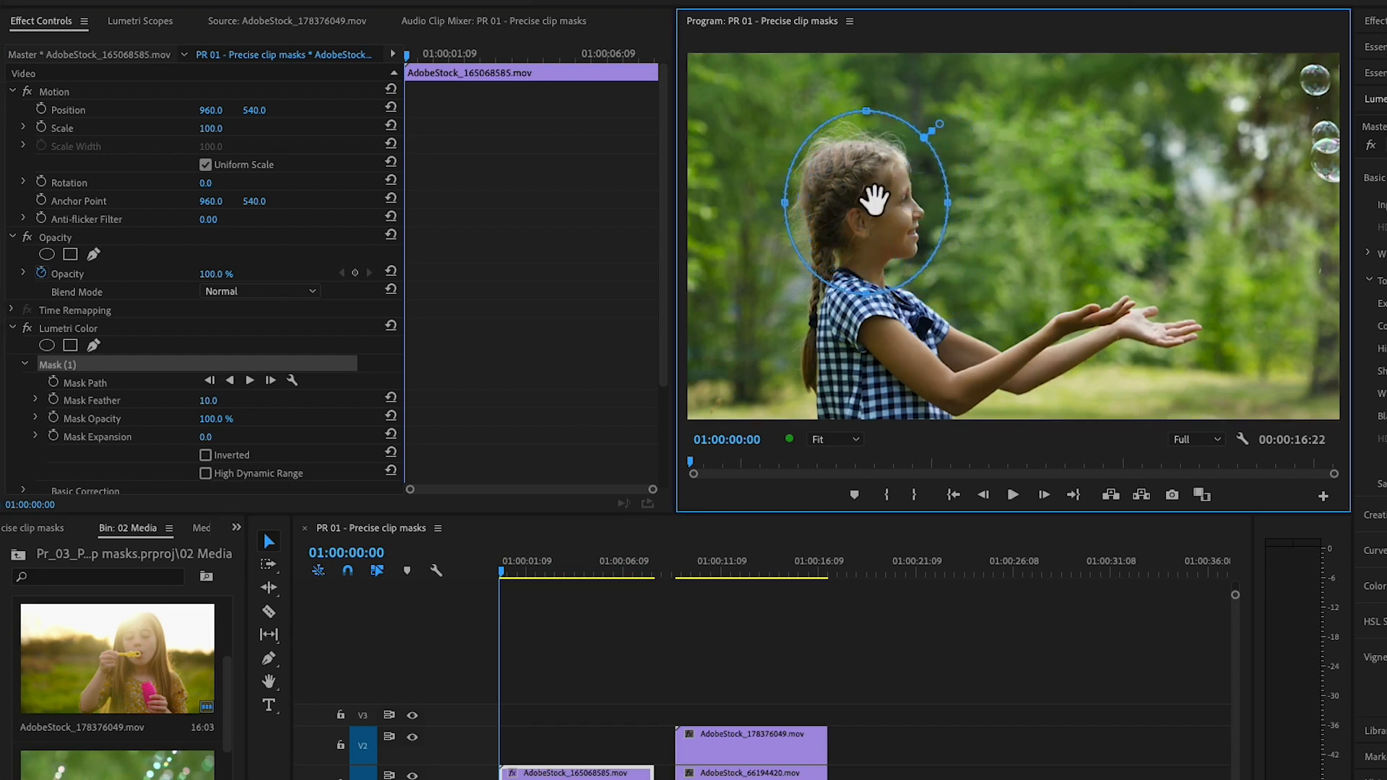
{"action": "left_click_drag", "start_coordinate": [785, 204], "coordinate": [828, 213]}
{"action": "left_click_drag", "start_coordinate": [886, 114], "coordinate": [886, 159]}
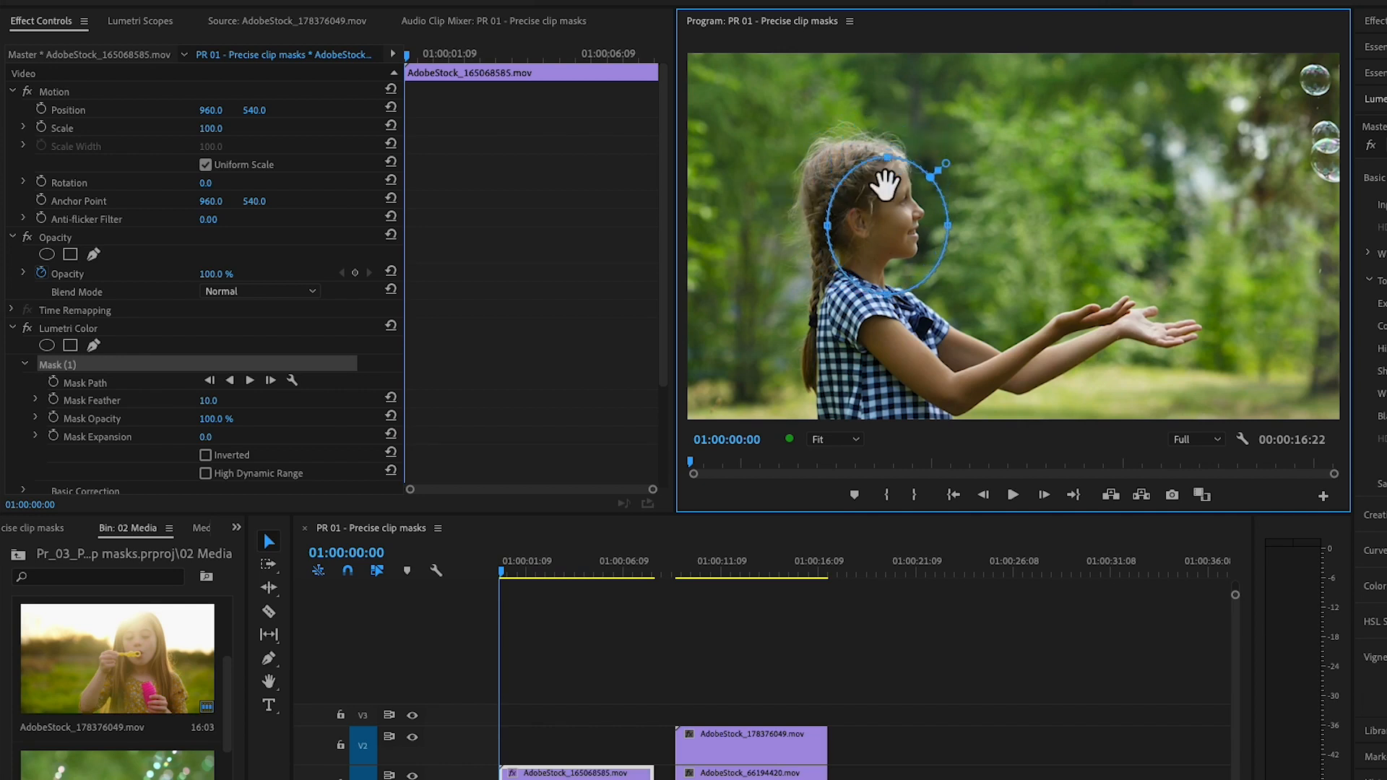
{"action": "left_click_drag", "start_coordinate": [905, 242], "coordinate": [927, 211]}
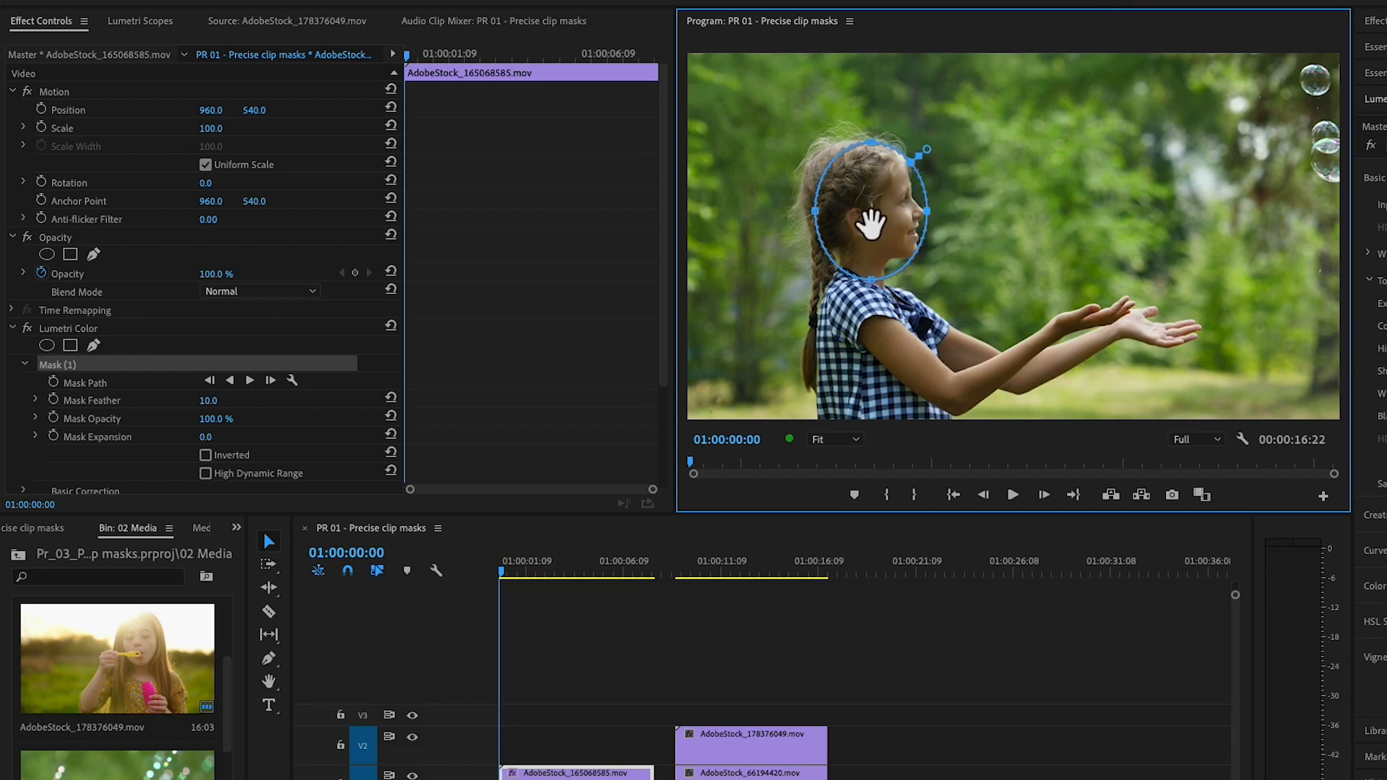
{"action": "left_click_drag", "start_coordinate": [869, 218], "coordinate": [875, 218]}
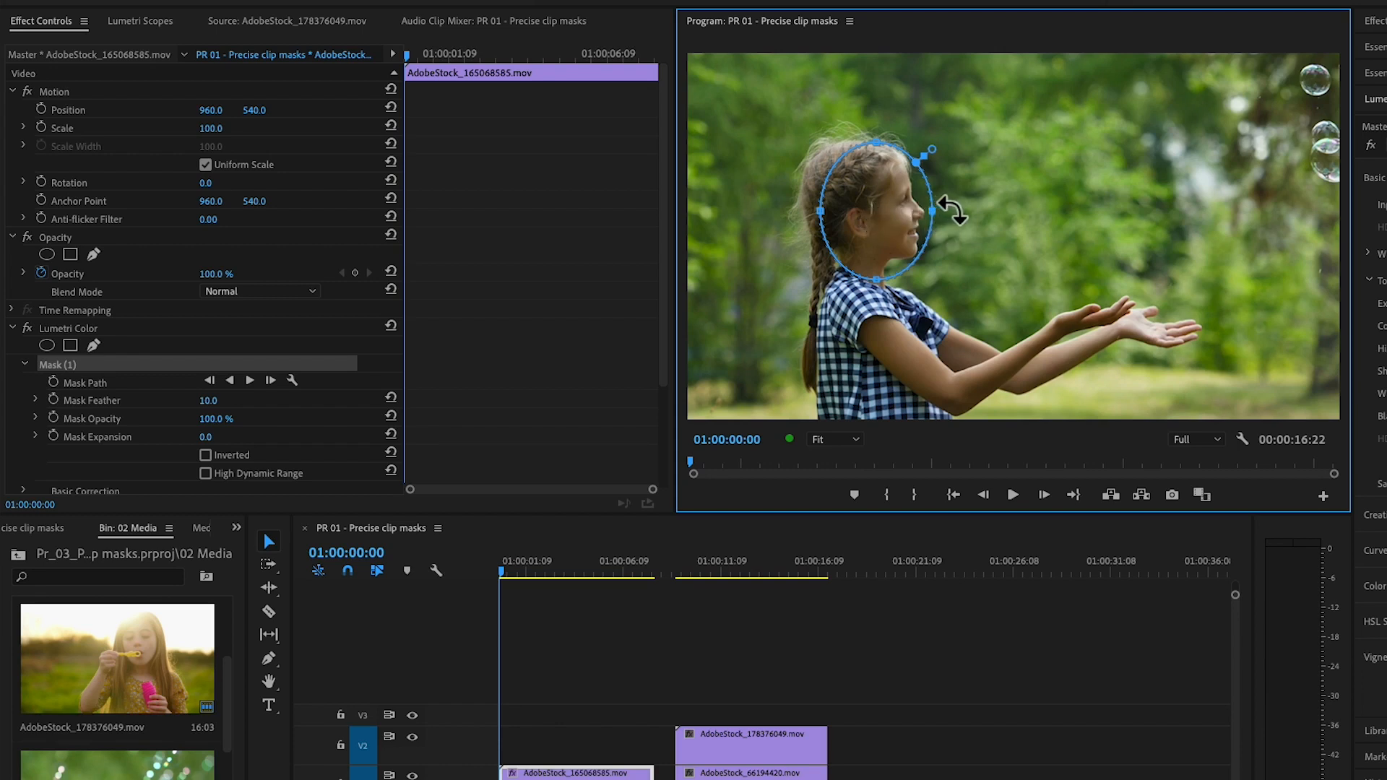
{"action": "left_click_drag", "start_coordinate": [951, 210], "coordinate": [885, 205]}
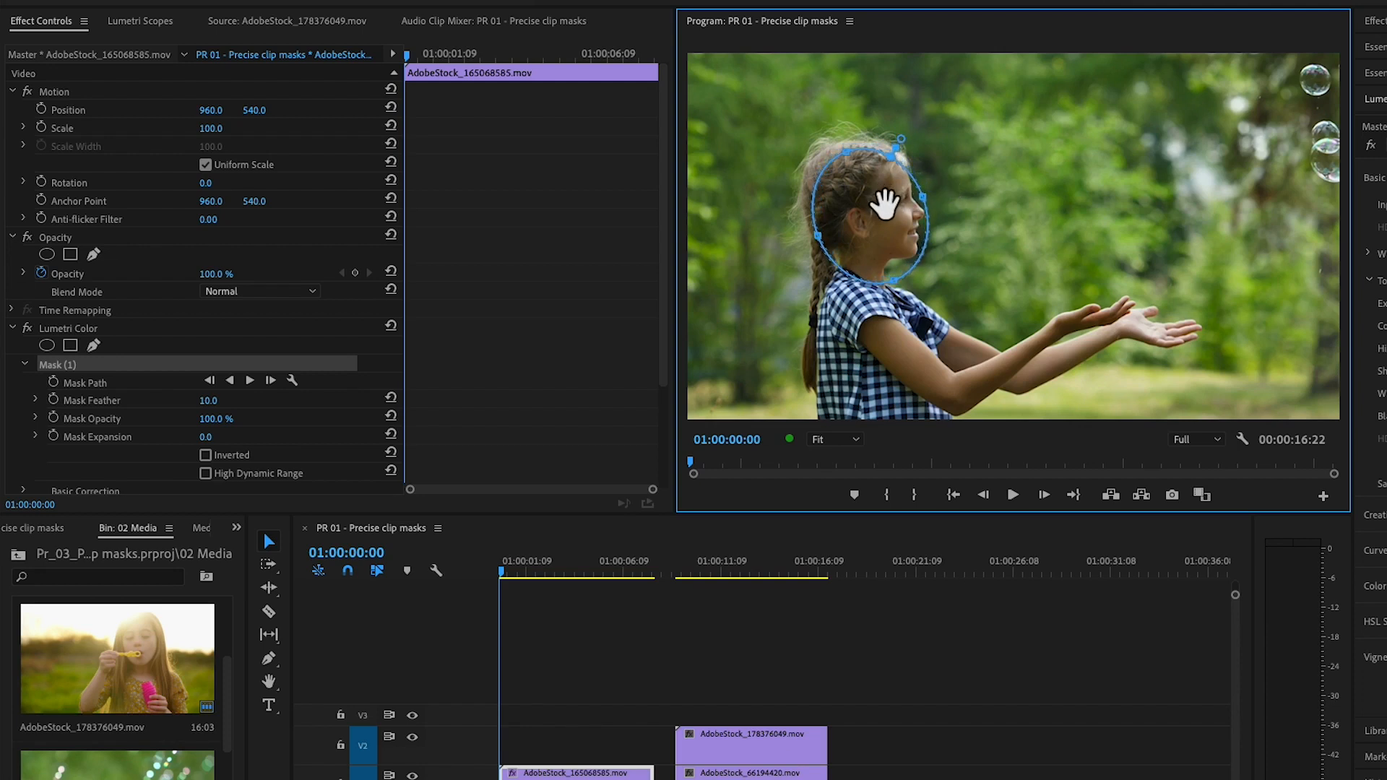
Step: Track the head mask forward through the clip and inspect its Mask Path keyframes
{"action": "left_click", "coordinate": [142, 367]}
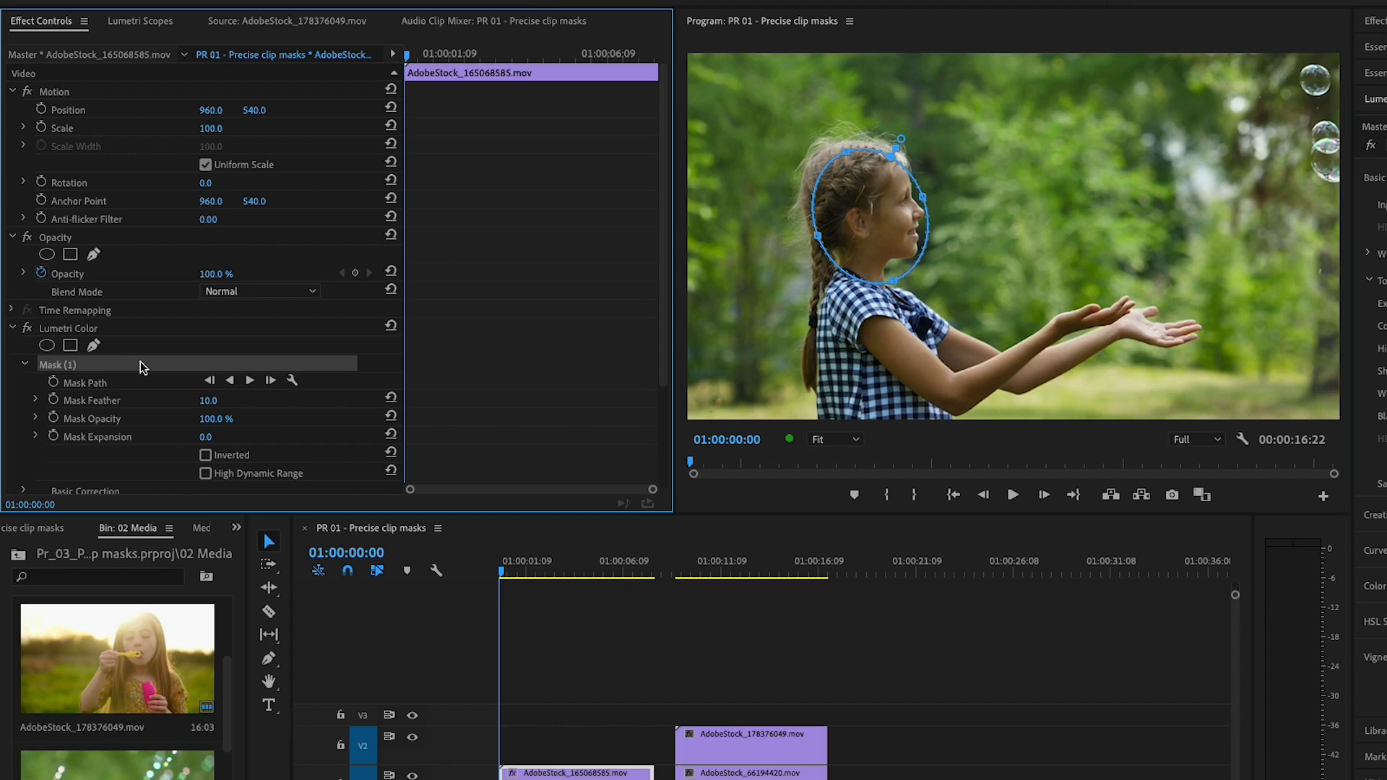
{"action": "left_click", "coordinate": [250, 381]}
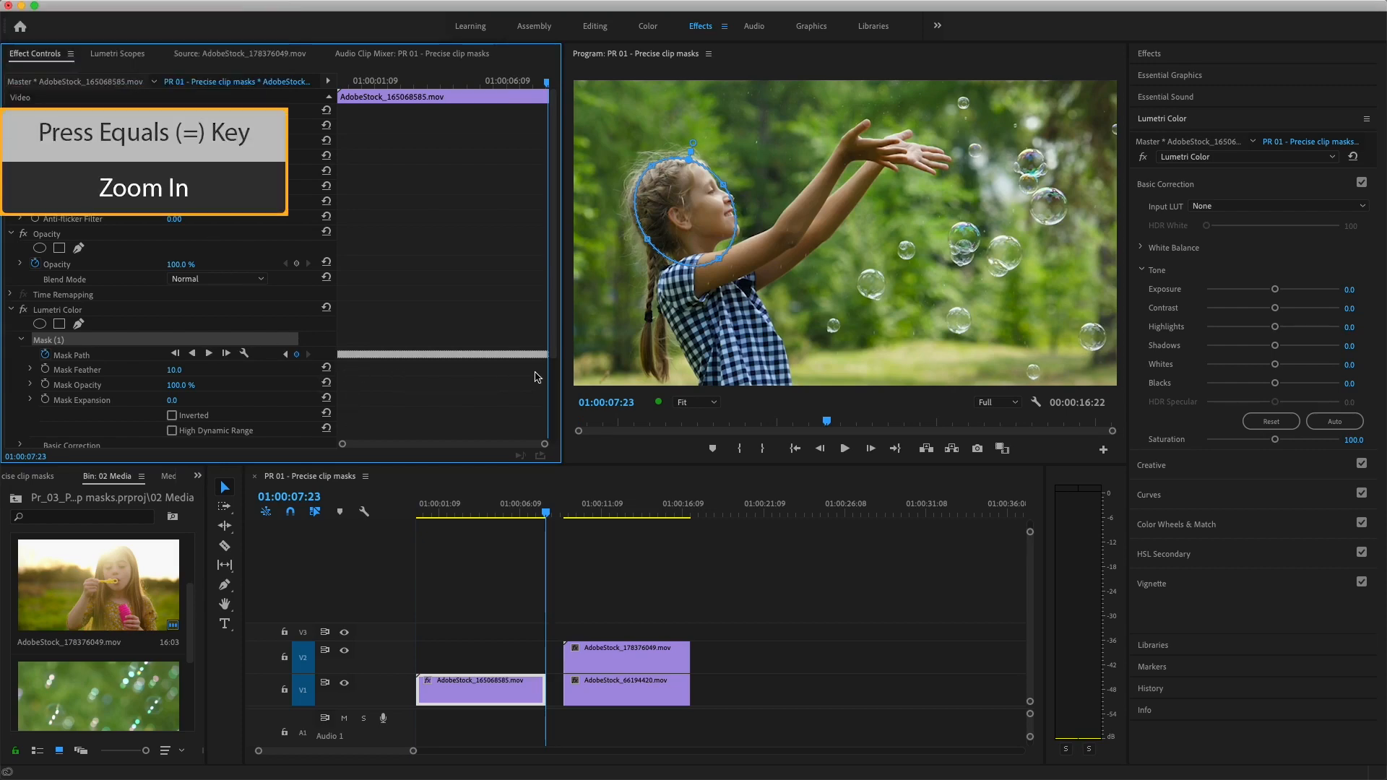
{"action": "key", "text": "equal"}
{"action": "key", "text": "equal"}
{"action": "key", "text": "equal"}
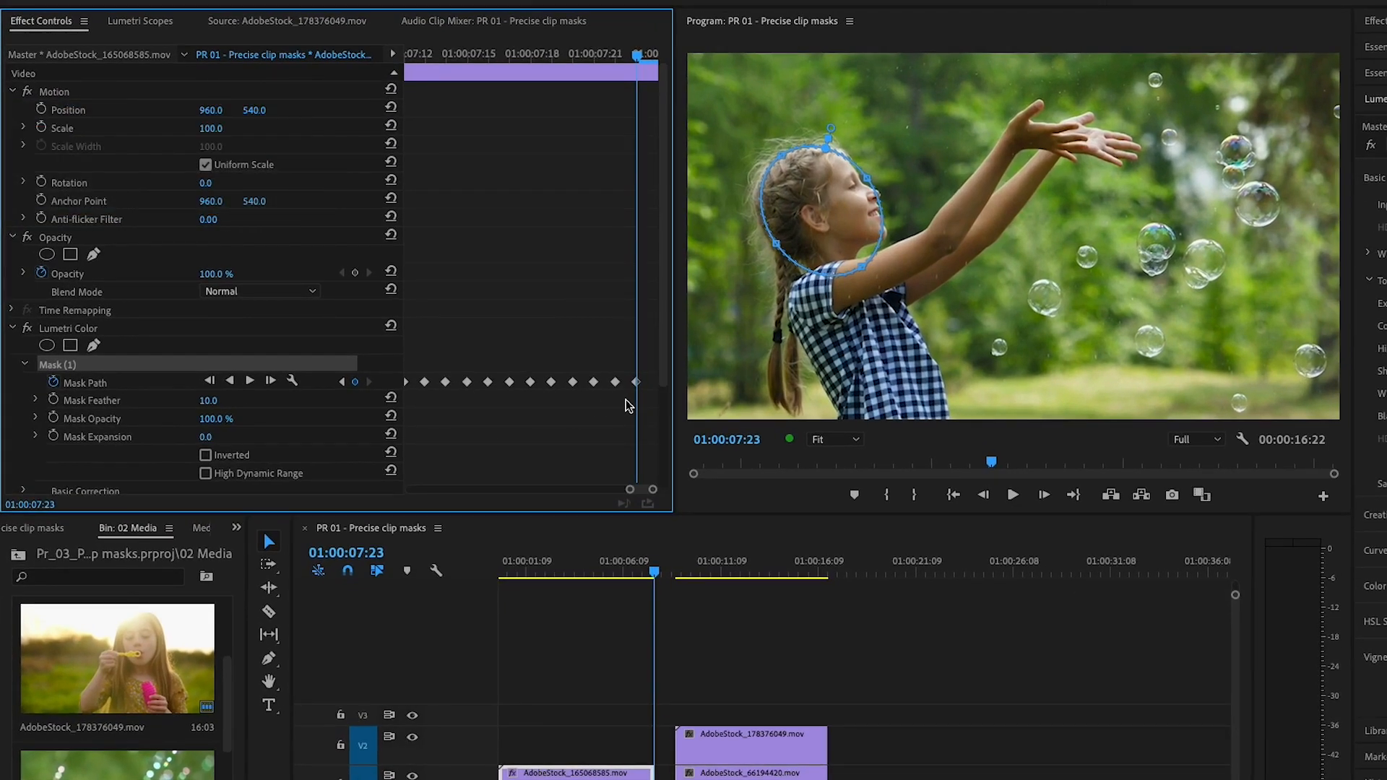
{"action": "key", "text": "minus"}
{"action": "key", "text": "minus"}
{"action": "key", "text": "minus"}
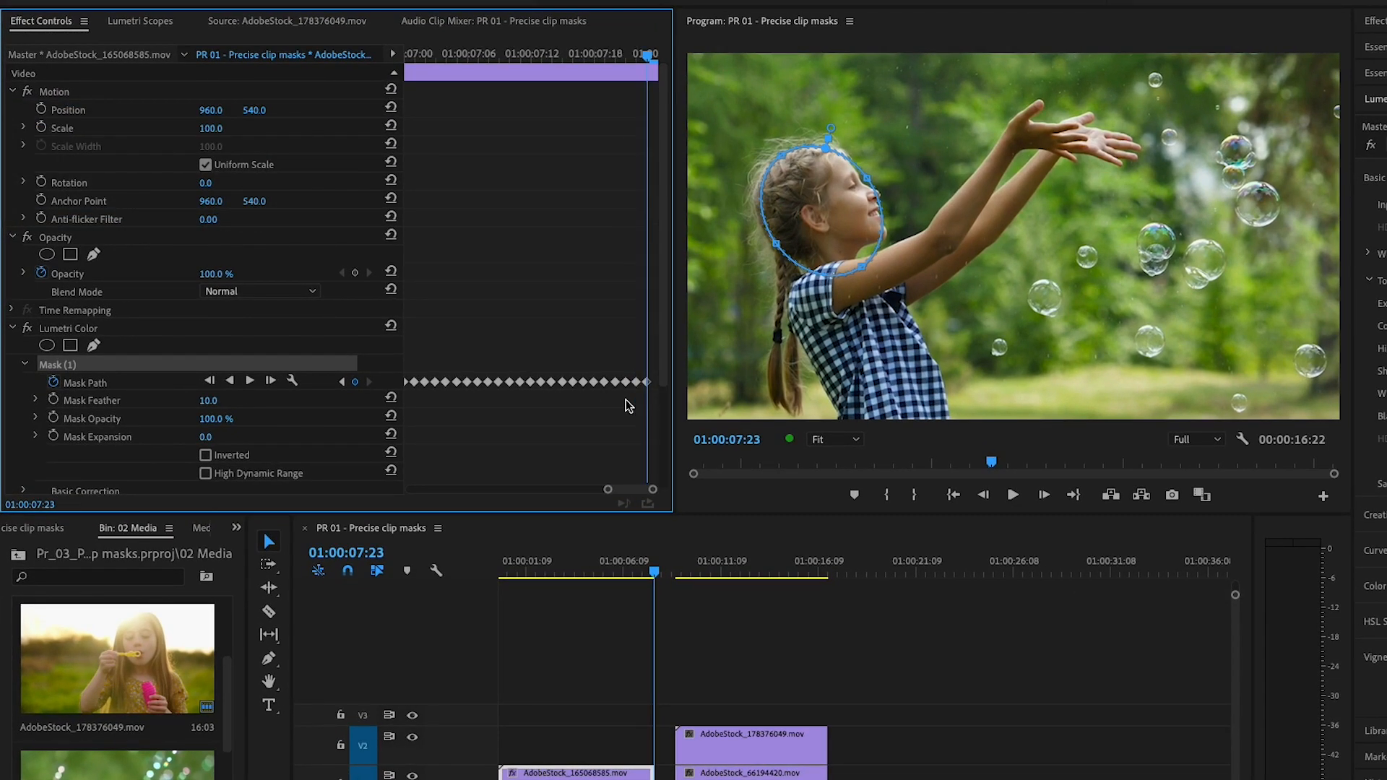
Step: At the start of the clip, set the head mask's feather to 101.0 and its expansion to 46.3
{"action": "left_click_drag", "start_coordinate": [654, 55], "coordinate": [390, 62]}
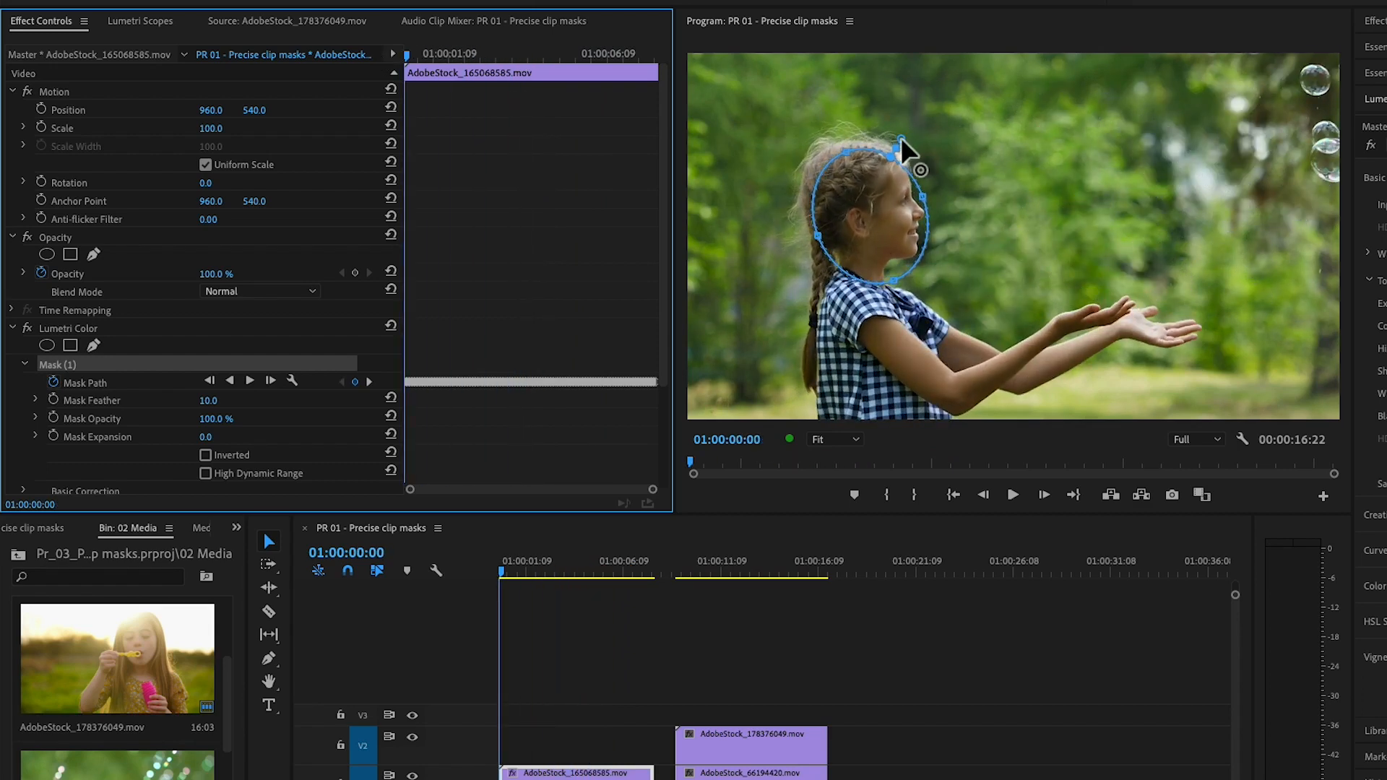
{"action": "left_click_drag", "start_coordinate": [901, 138], "coordinate": [916, 122]}
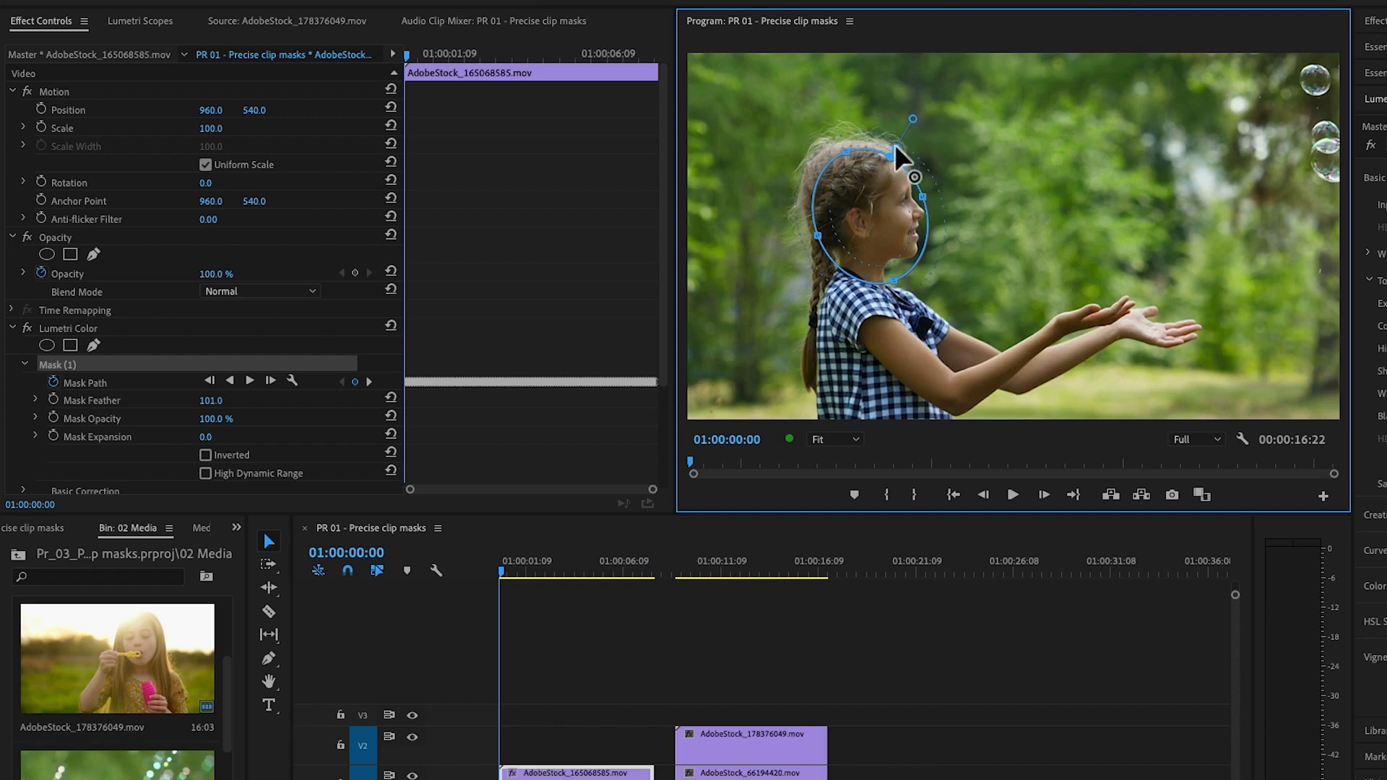
{"action": "left_click_drag", "start_coordinate": [901, 148], "coordinate": [909, 118]}
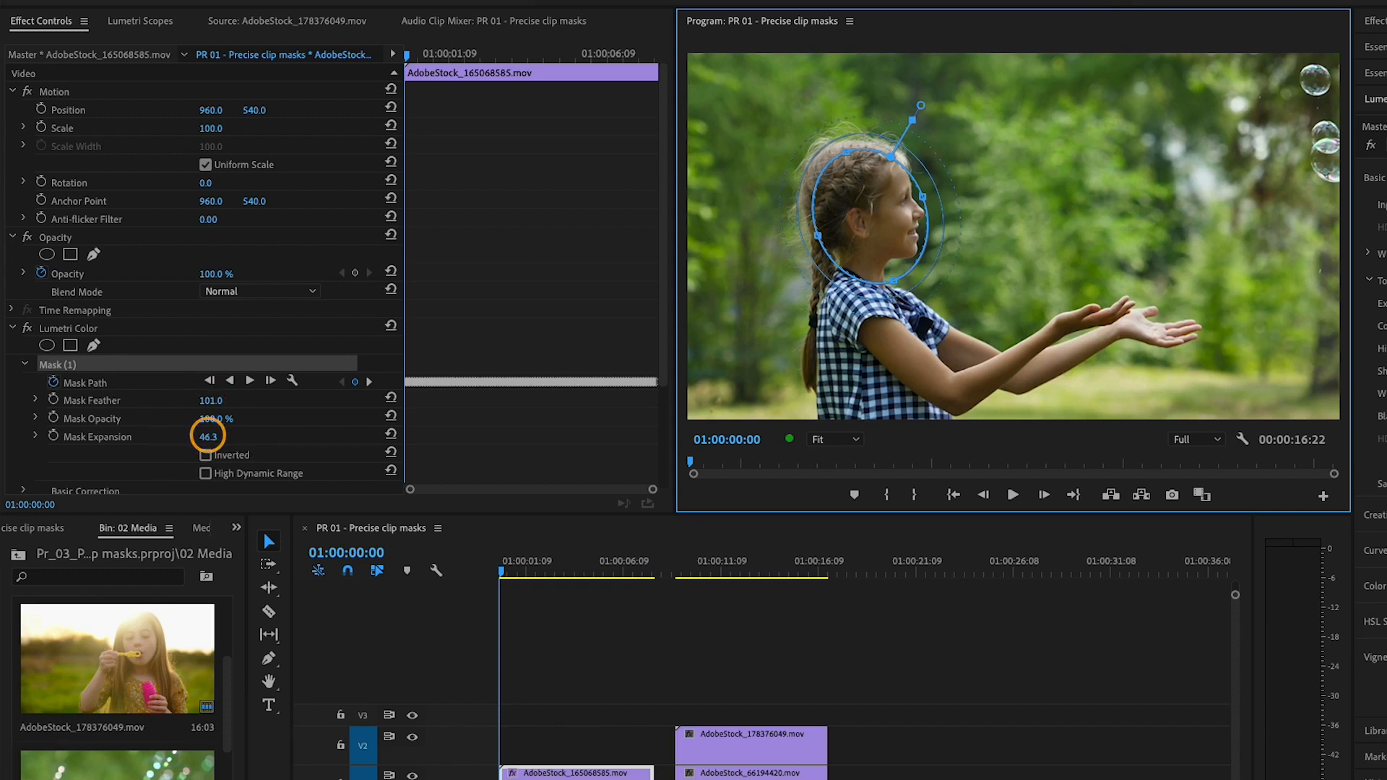
Step: Within the head mask, raise Highlights to 80.5 and Vibrance to 80.5
{"action": "left_click", "coordinate": [94, 370]}
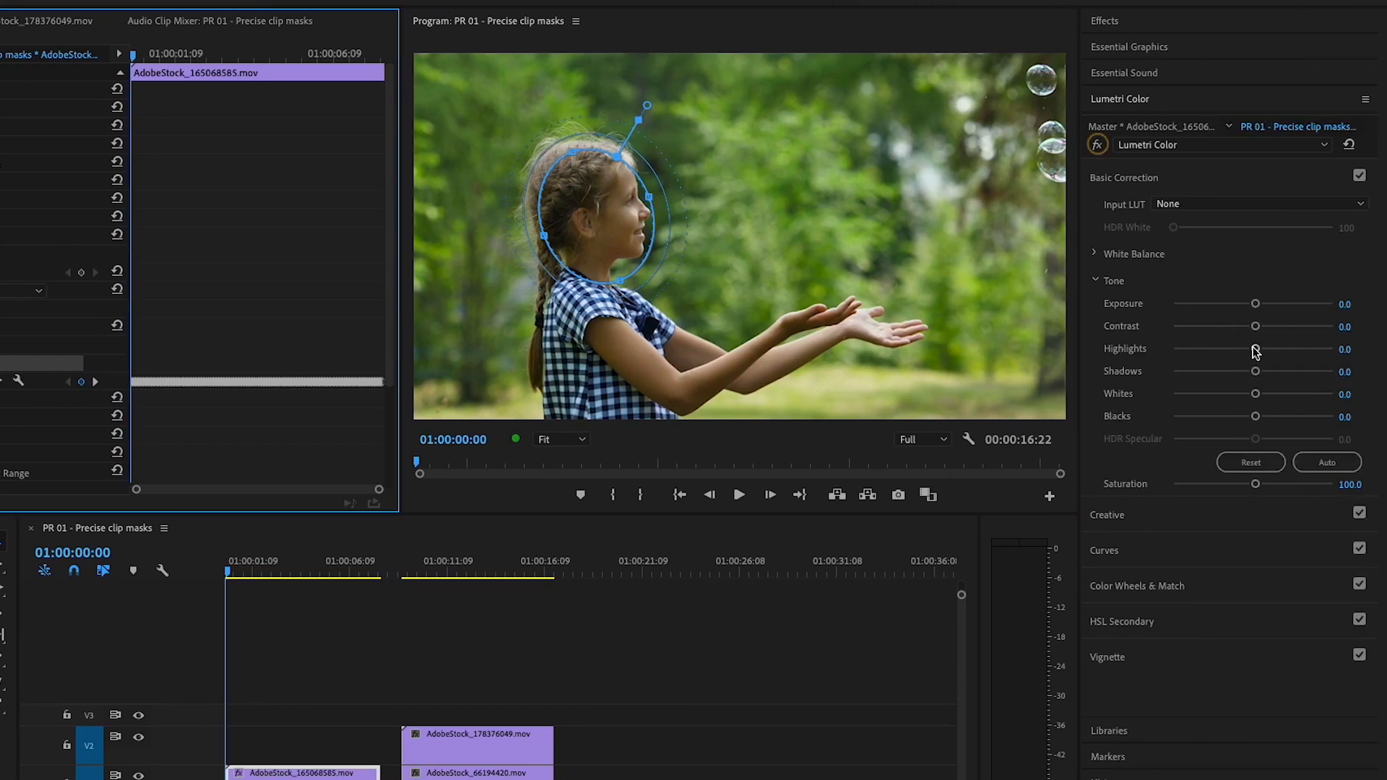
{"action": "left_click_drag", "start_coordinate": [1255, 351], "coordinate": [1292, 349]}
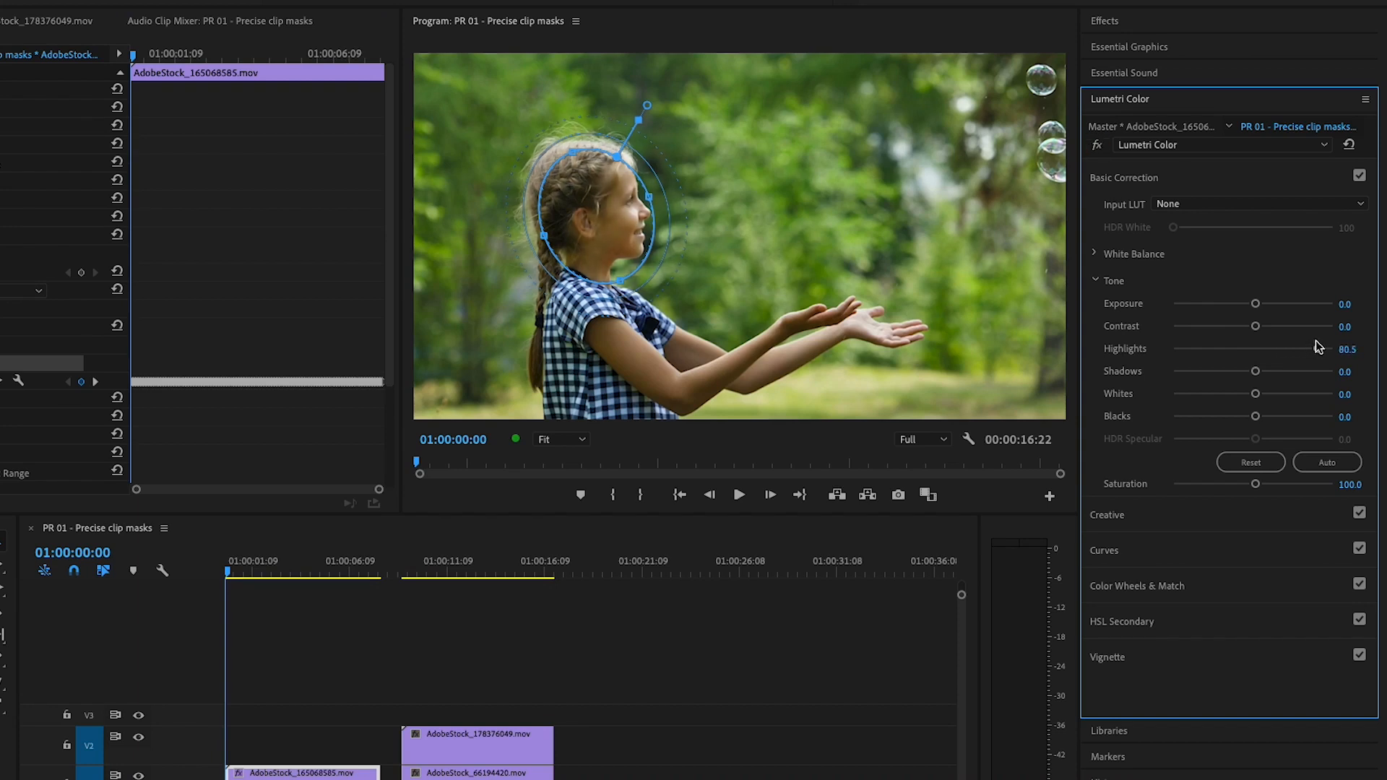
{"action": "left_click", "coordinate": [1116, 513]}
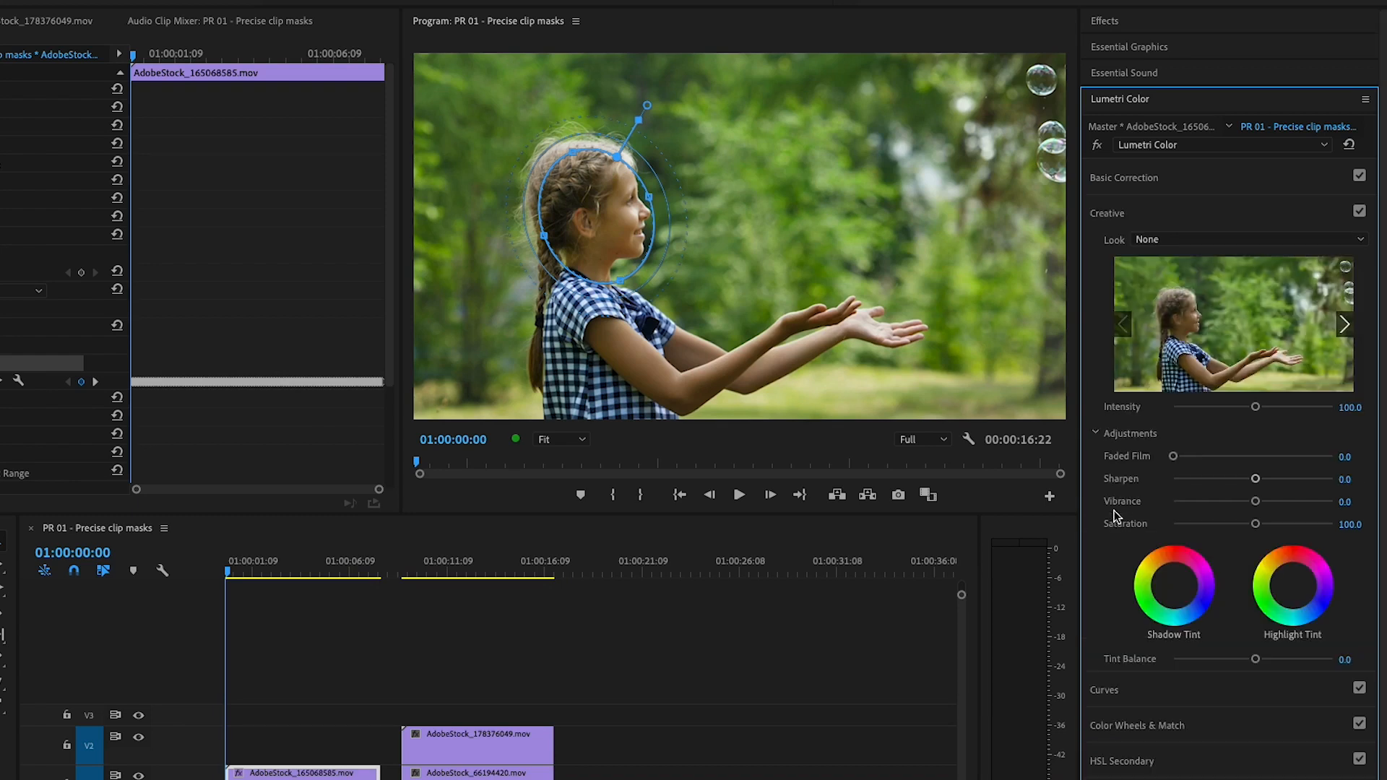
{"action": "left_click_drag", "start_coordinate": [1259, 506], "coordinate": [1311, 506]}
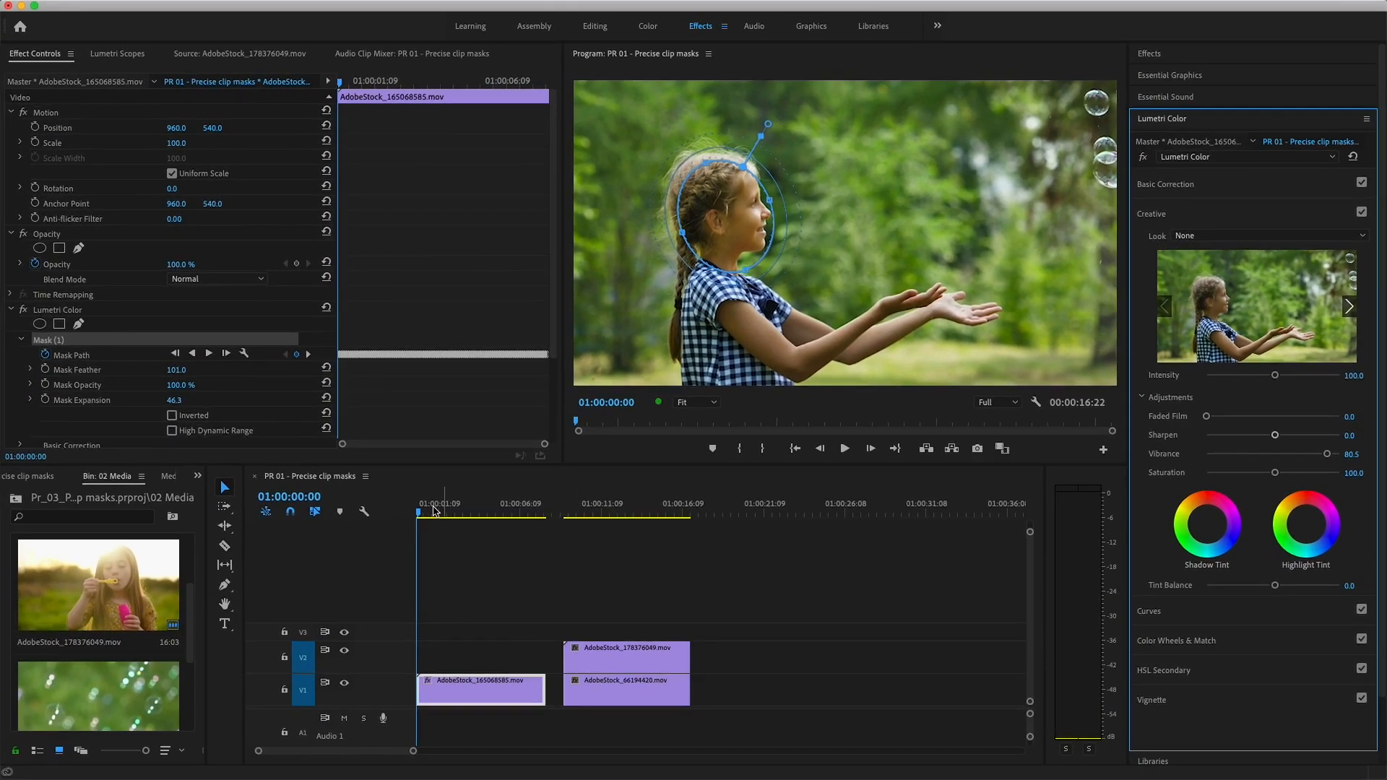
Step: Play the clip from its start to compare the image with and without the masked color effect, and return to the beginning
{"action": "left_click", "coordinate": [227, 574]}
{"action": "key", "text": "space"}
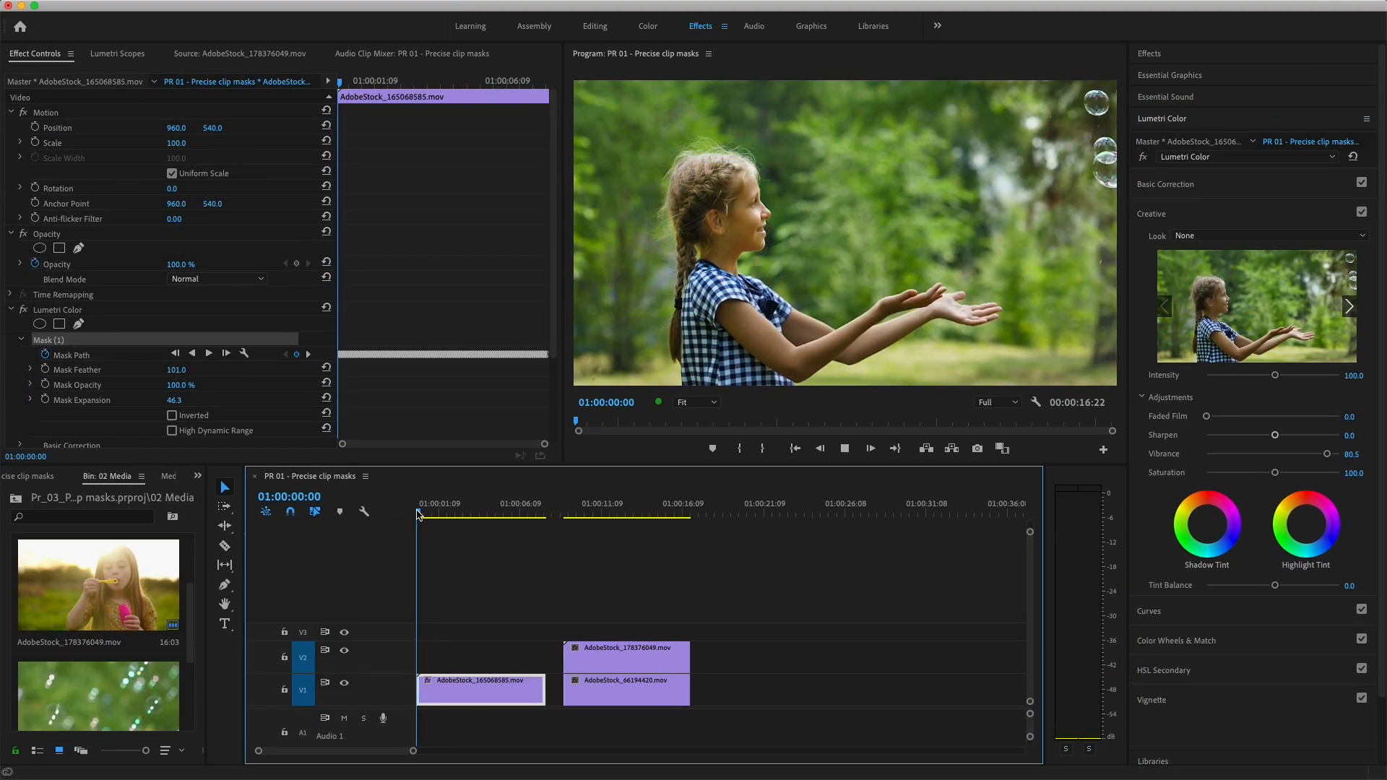
{"action": "left_click", "coordinate": [1142, 158]}
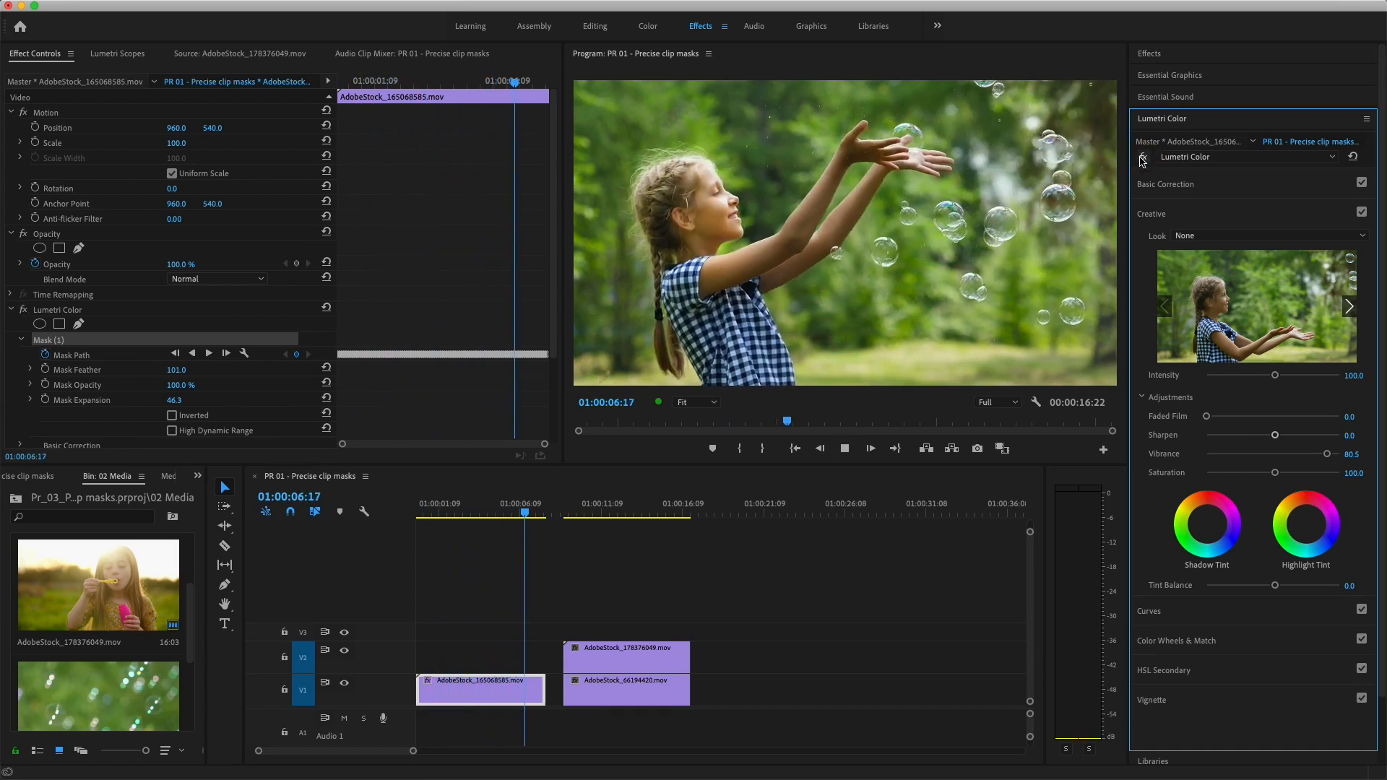
{"action": "key", "text": "space"}
{"action": "left_click", "coordinate": [580, 495]}
{"action": "key", "text": "Home"}
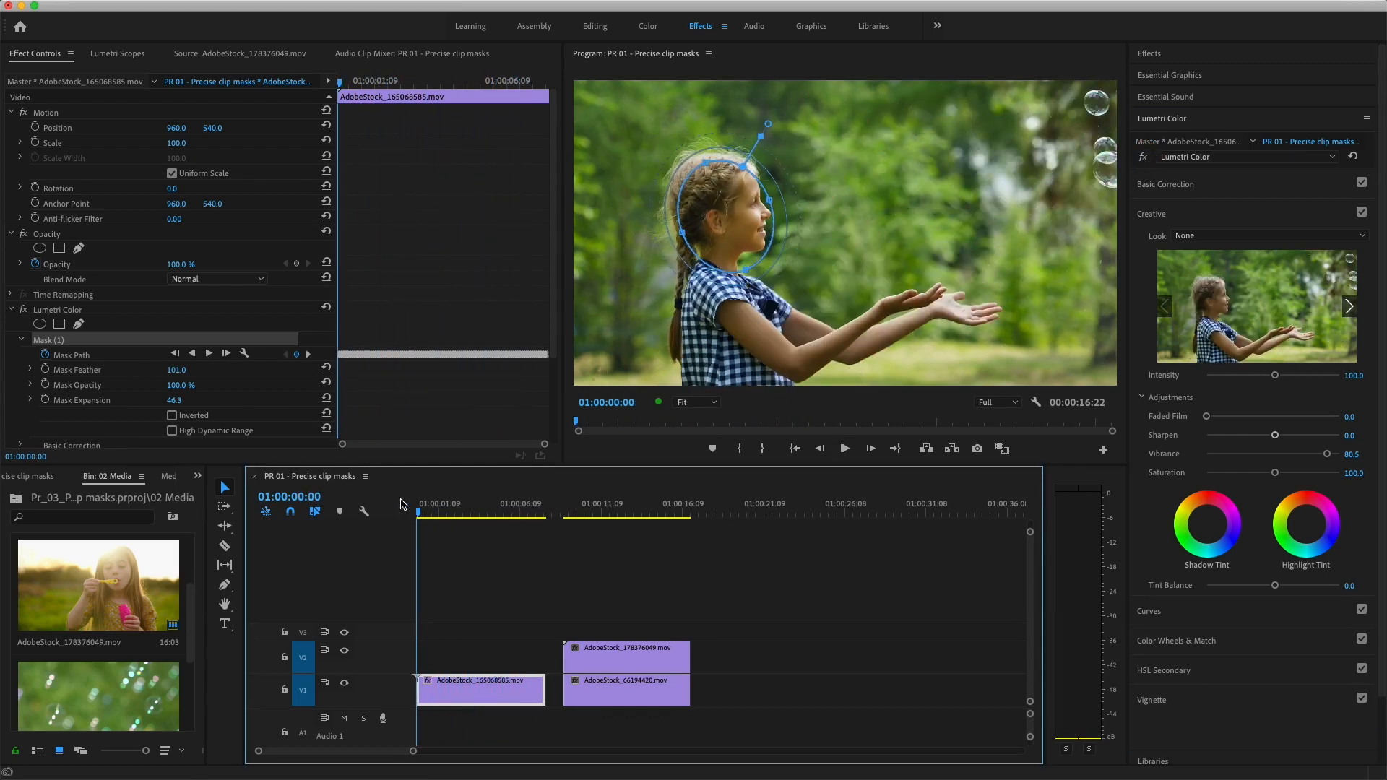
Step: Set the masked Highlights to 51.4 and play the clip back
{"action": "left_click", "coordinate": [1153, 213]}
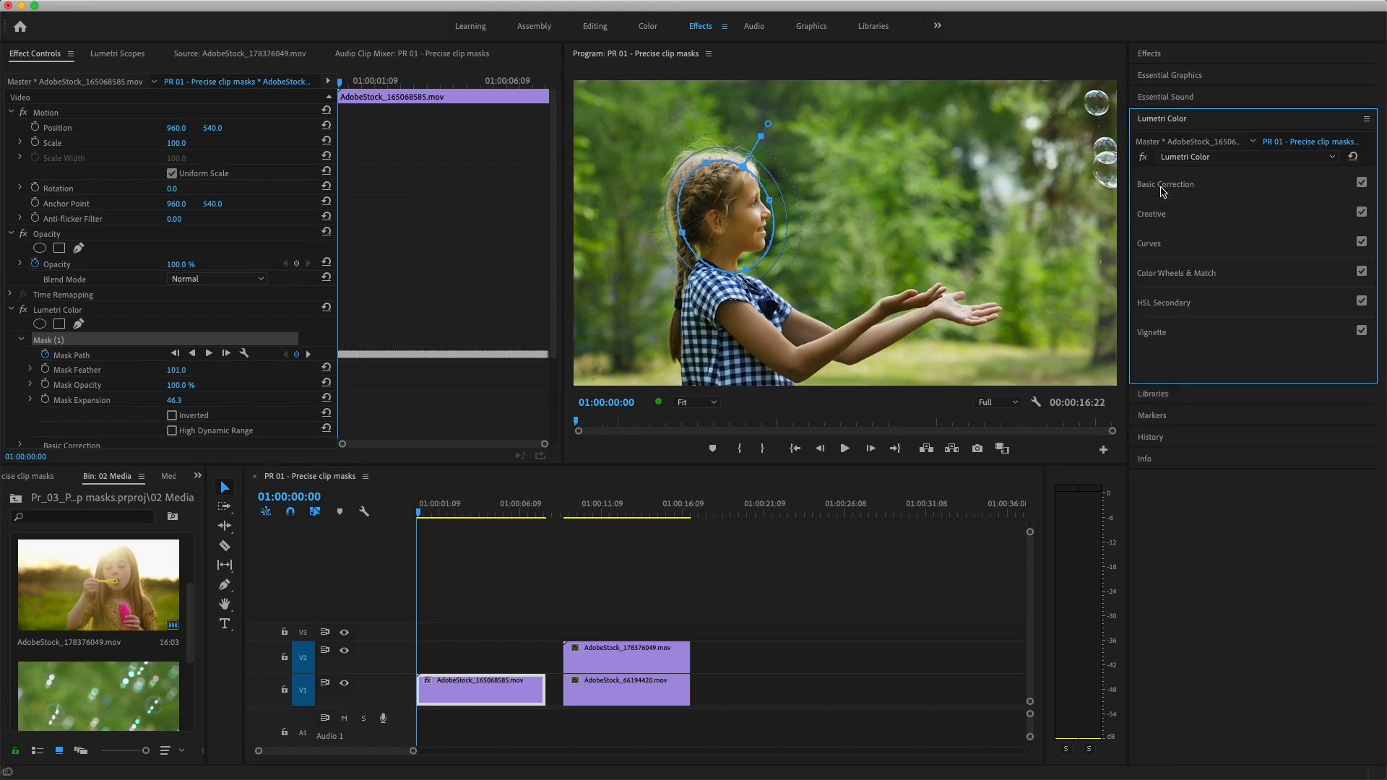
{"action": "left_click", "coordinate": [1165, 184]}
{"action": "left_click_drag", "start_coordinate": [1274, 329], "coordinate": [1294, 352]}
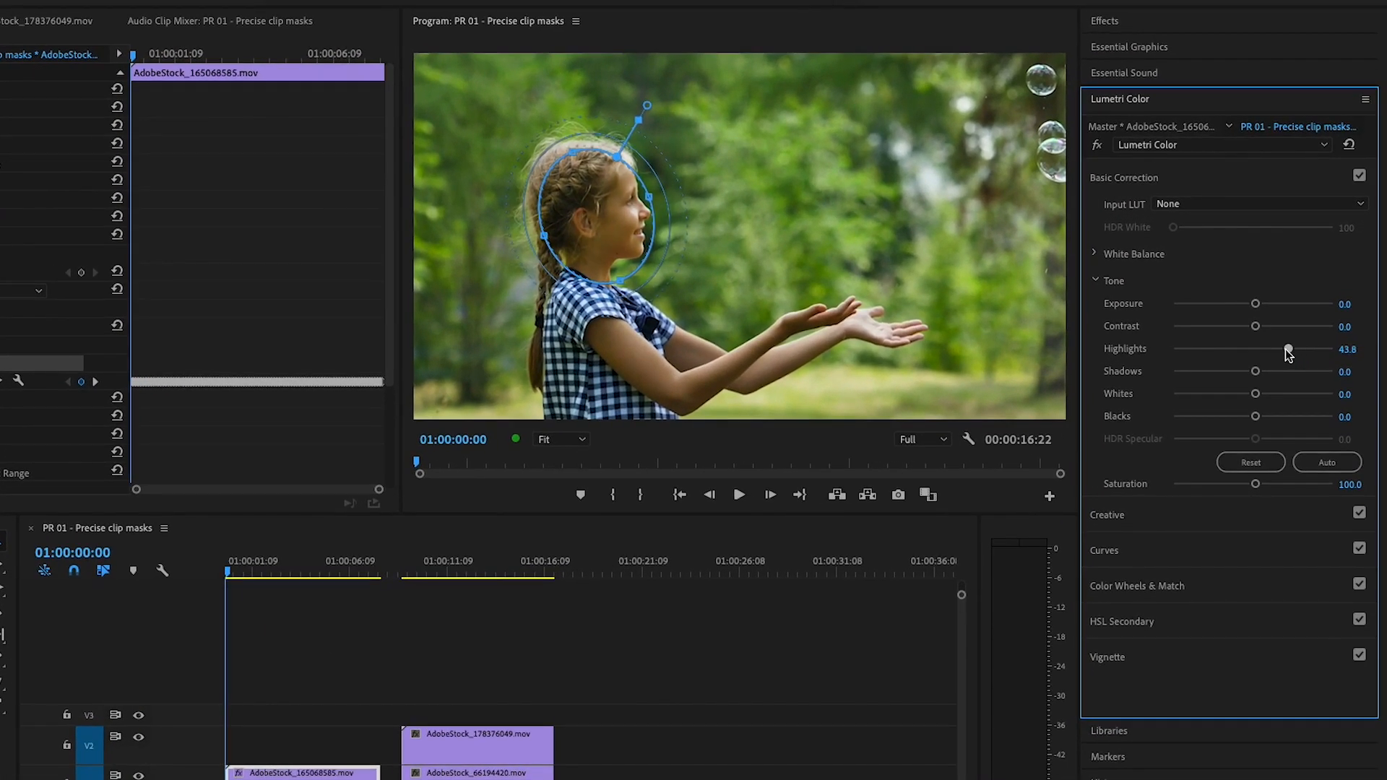
{"action": "left_click", "coordinate": [260, 645]}
{"action": "key", "text": "space"}
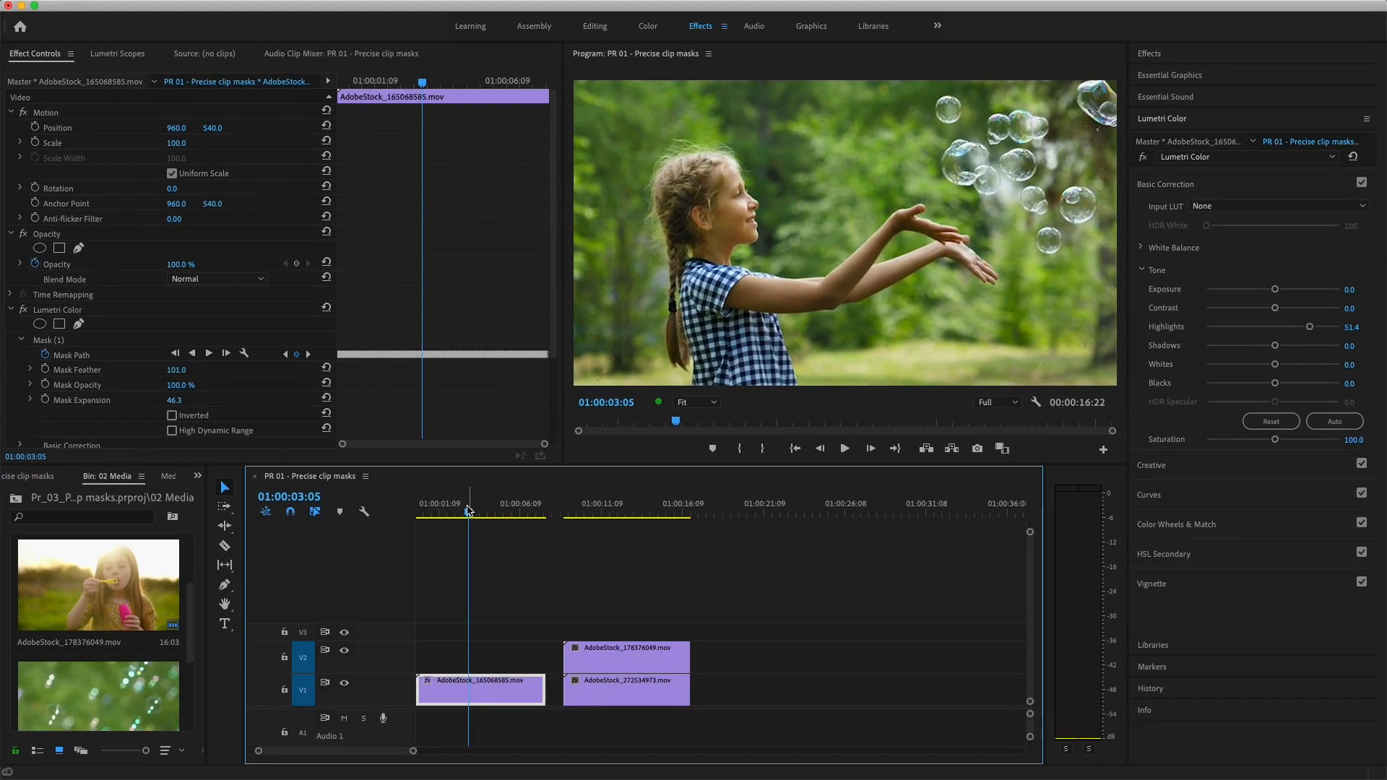
Step: Add an elliptical opacity mask to the AdobeStock_178376049.mov clip, previewing it at 01:00:12:17
{"action": "left_click", "coordinate": [621, 660]}
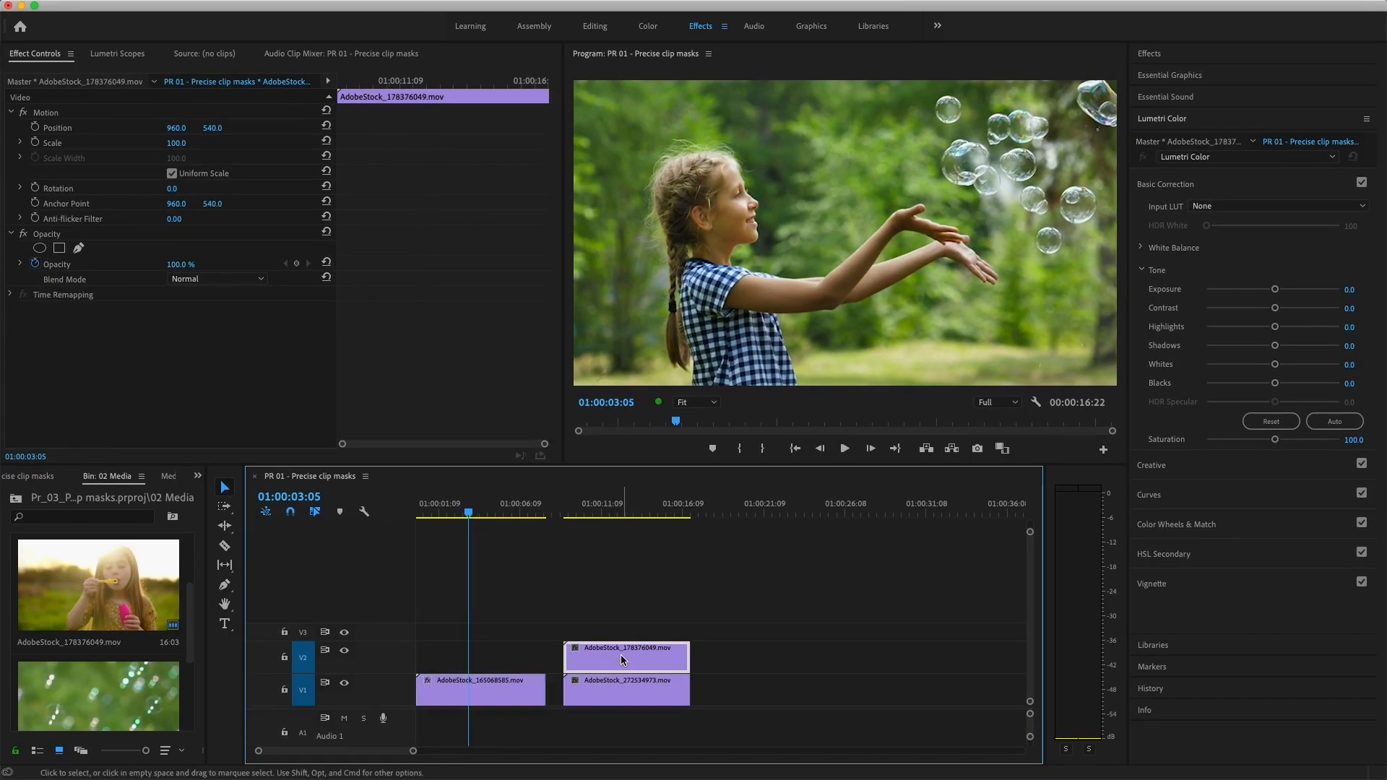
{"action": "left_click", "coordinate": [623, 515]}
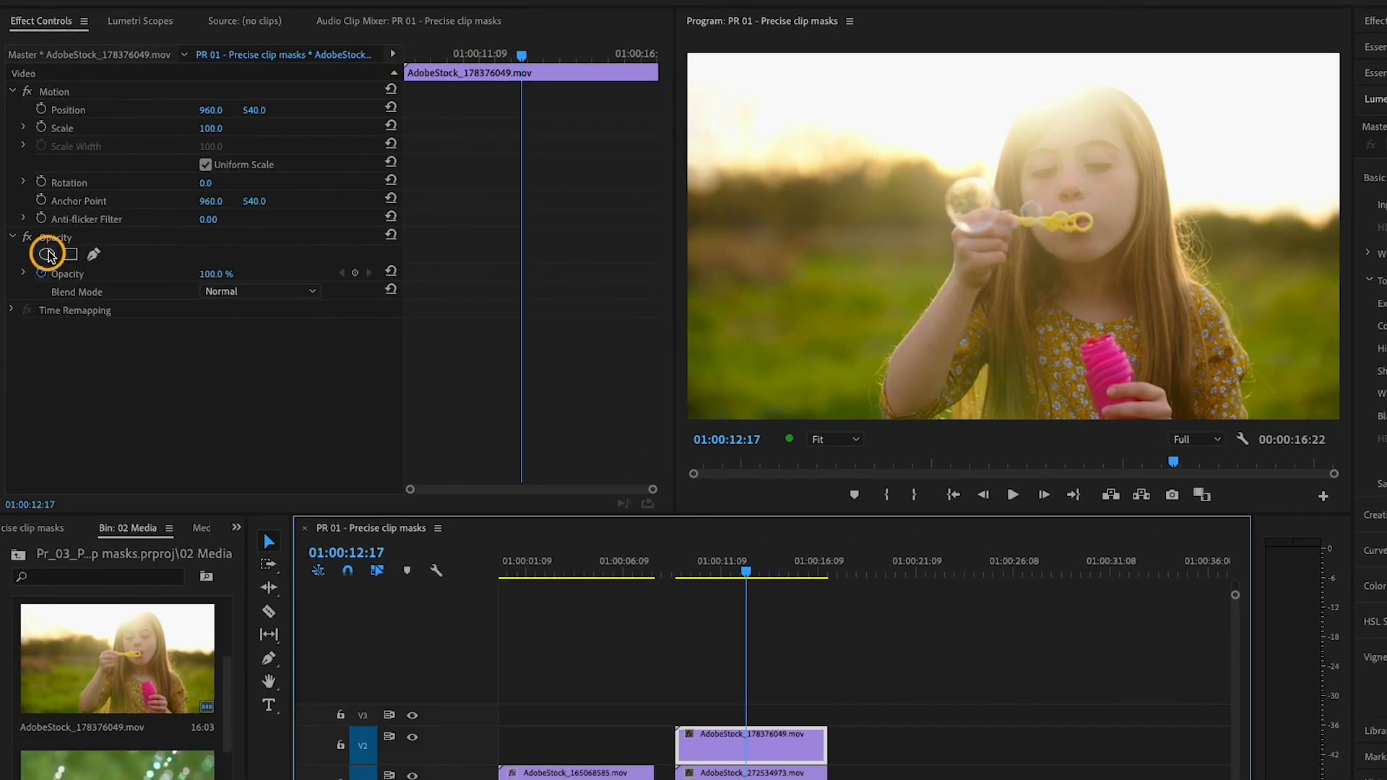
{"action": "left_click", "coordinate": [49, 255]}
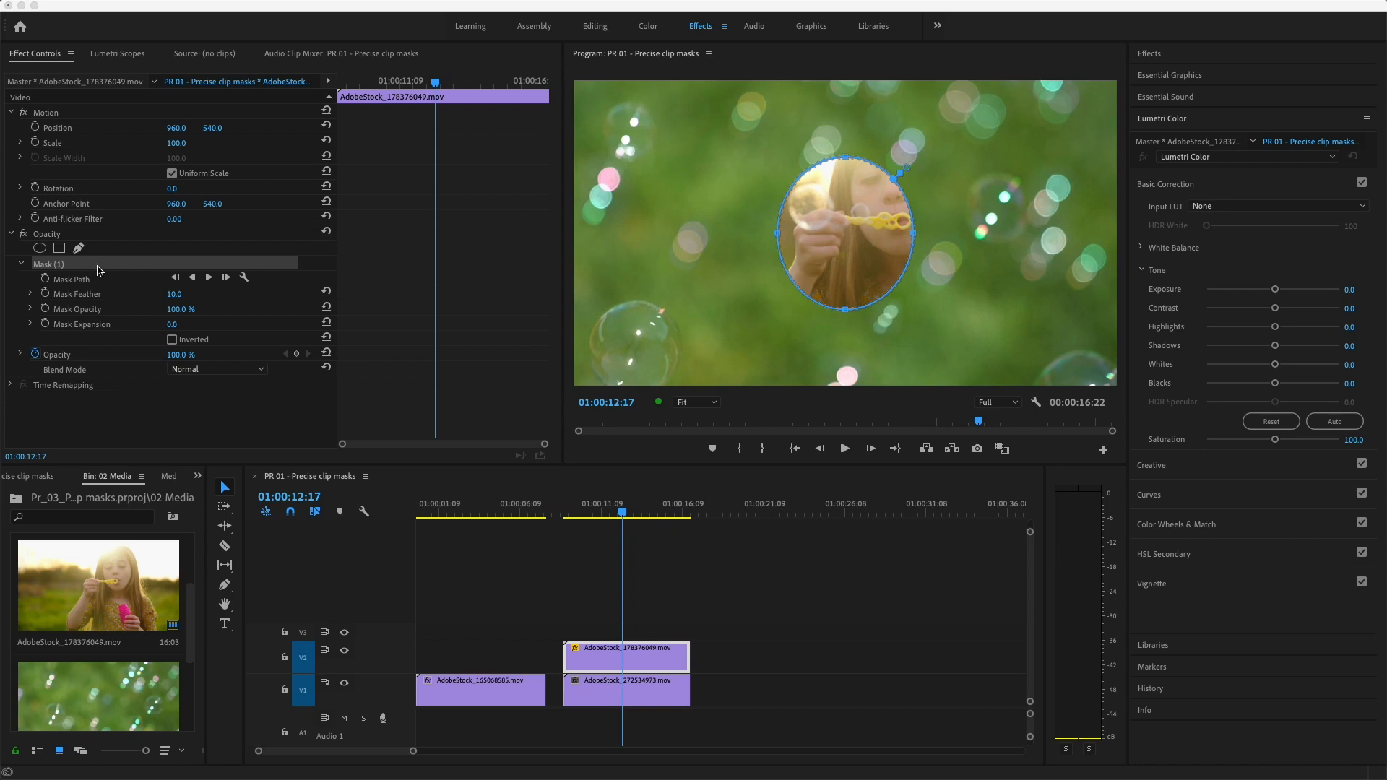
Step: Enlarge the opacity mask into a tall oval around the girl blowing bubbles, with feather 149.4 and expansion 50.9
{"action": "left_click_drag", "start_coordinate": [845, 309], "coordinate": [845, 370]}
{"action": "left_click_drag", "start_coordinate": [845, 156], "coordinate": [850, 97]}
{"action": "left_click_drag", "start_coordinate": [913, 234], "coordinate": [942, 236]}
{"action": "left_click_drag", "start_coordinate": [858, 254], "coordinate": [893, 250]}
{"action": "left_click_drag", "start_coordinate": [976, 228], "coordinate": [993, 230]}
{"action": "left_click_drag", "start_coordinate": [812, 229], "coordinate": [801, 233]}
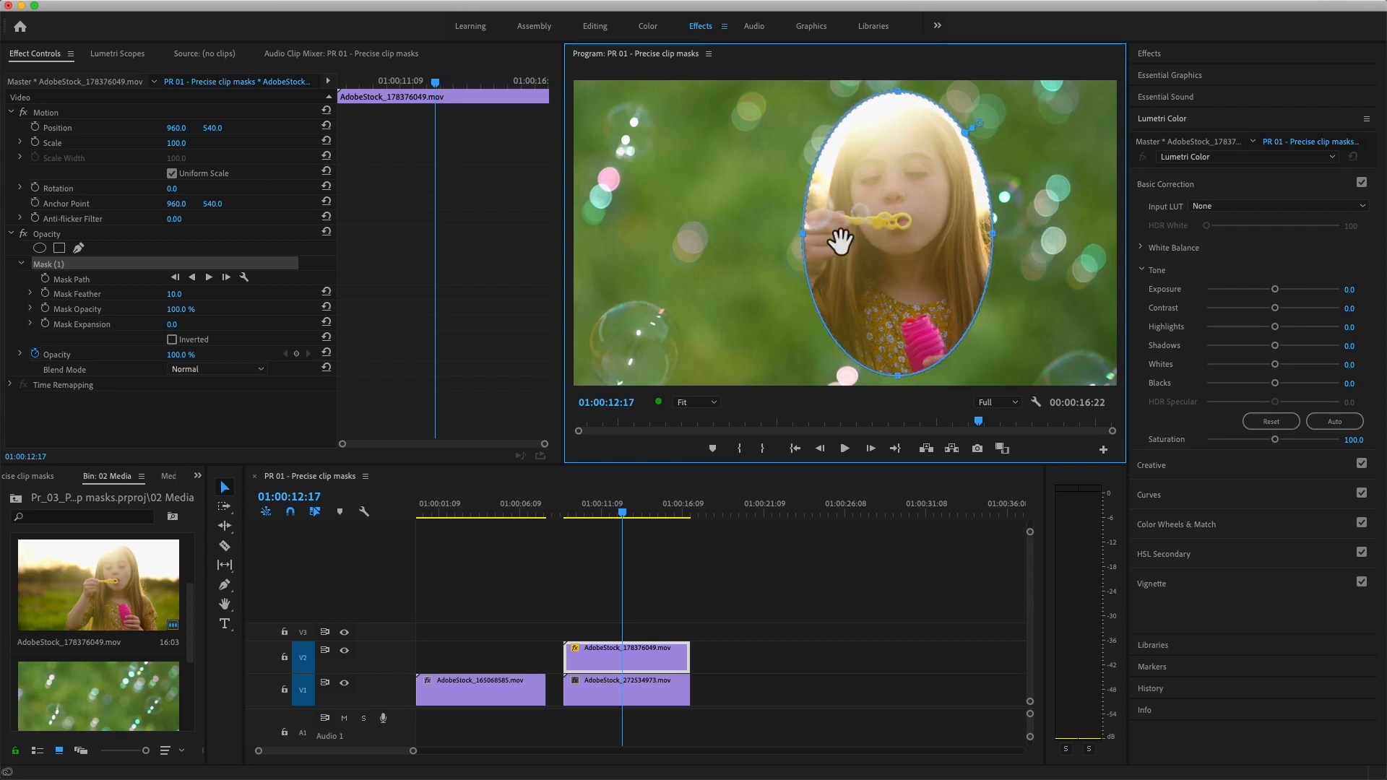
{"action": "mouse_move", "coordinate": [980, 123]}
{"action": "left_mouse_down"}
{"action": "mouse_move", "coordinate": [1009, 101]}
{"action": "mouse_move", "coordinate": [996, 112]}
{"action": "left_mouse_up"}
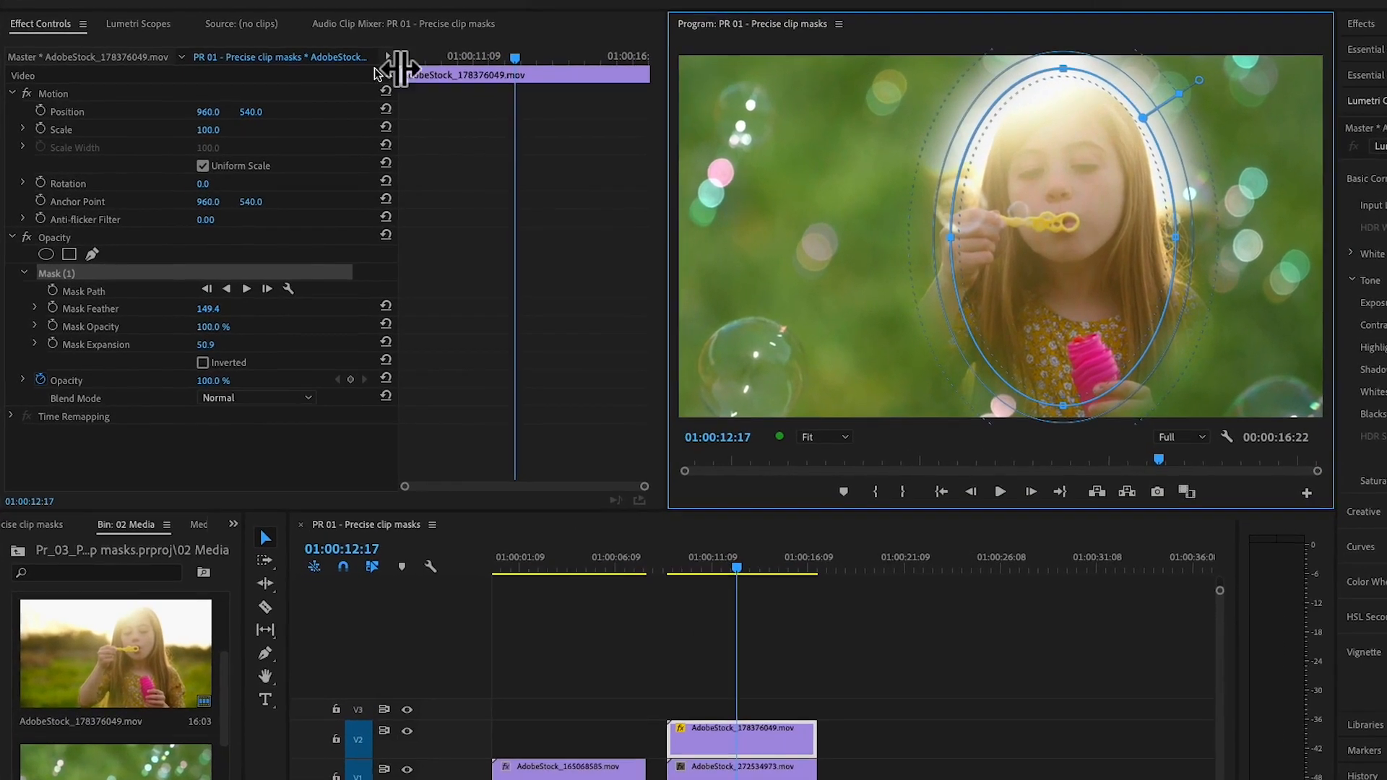
Step: Shift the masked clip horizontally to Position 1077.4, 540.0 and play the composite from 01:00:09:02
{"action": "left_click", "coordinate": [81, 94]}
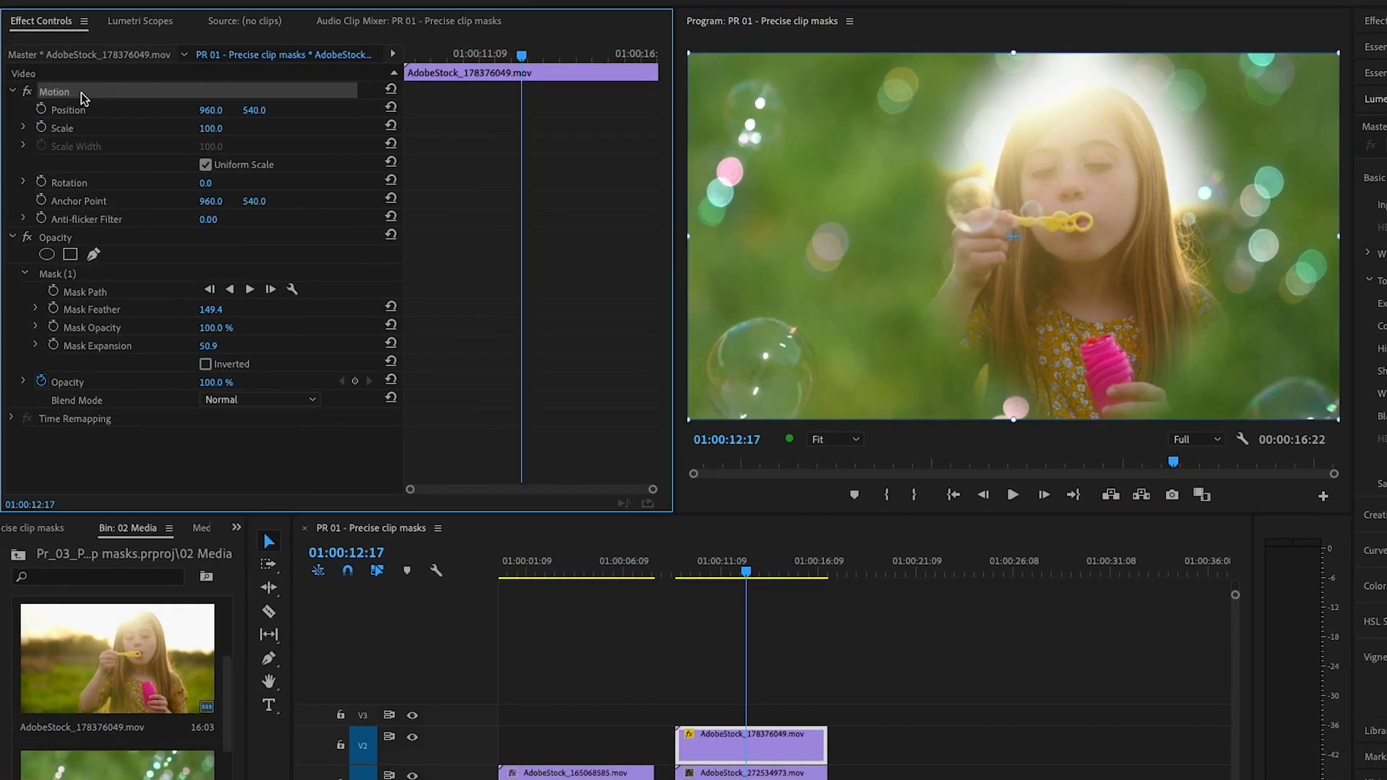
{"action": "left_click_drag", "start_coordinate": [936, 264], "coordinate": [980, 269]}
{"action": "left_click", "coordinate": [683, 574]}
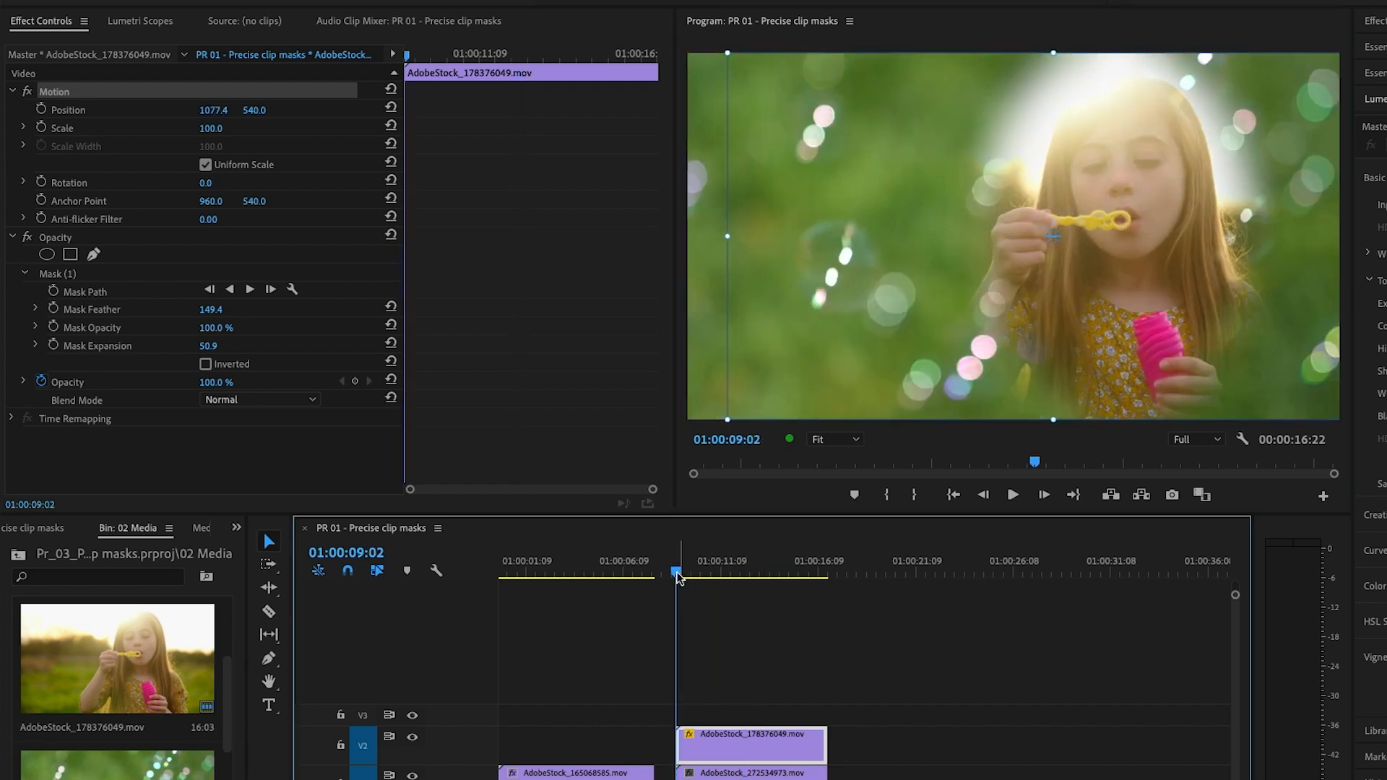
{"action": "key", "text": "space"}
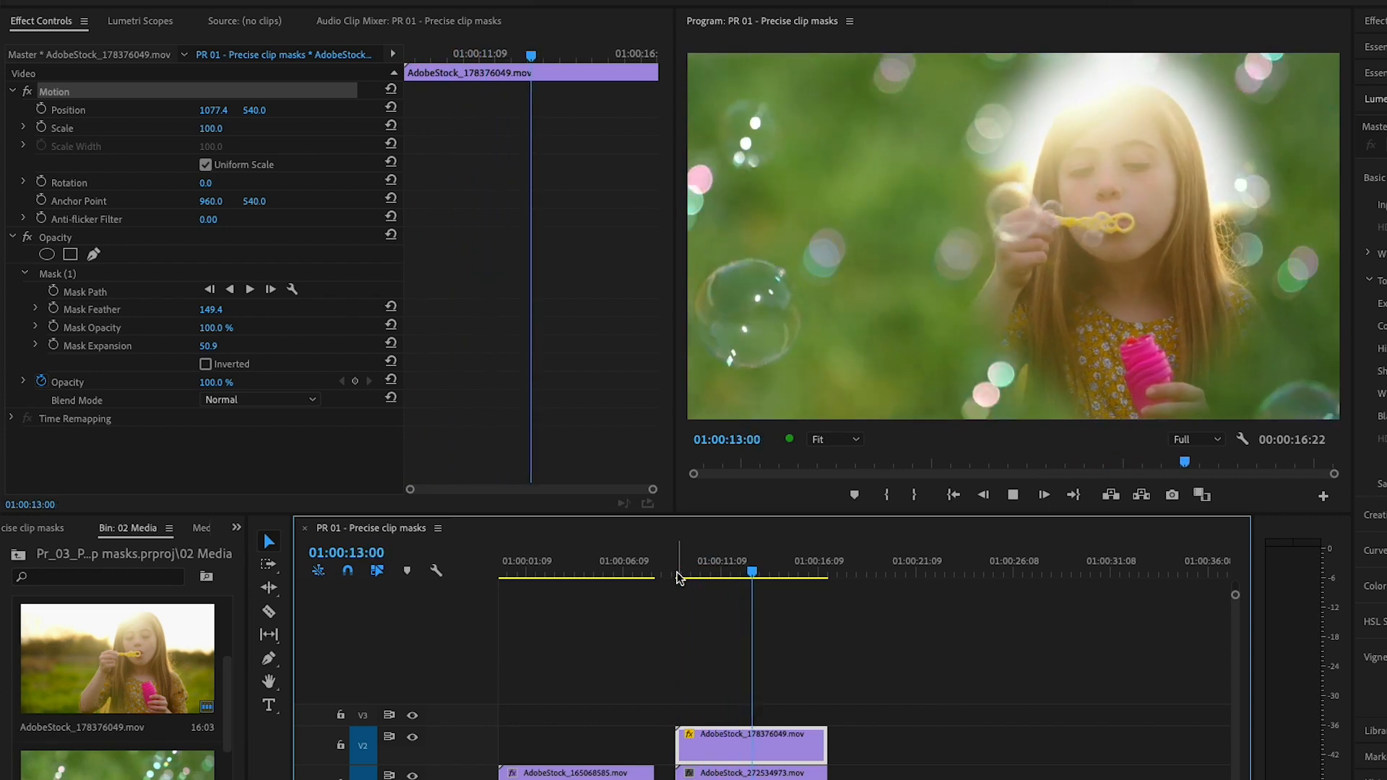
Step: At 01:00:09:02, start a freehand second opacity mask with the Pen, tracing the girl's raised arm, the frame's lower edge and her other sleeve
{"action": "left_click", "coordinate": [677, 577]}
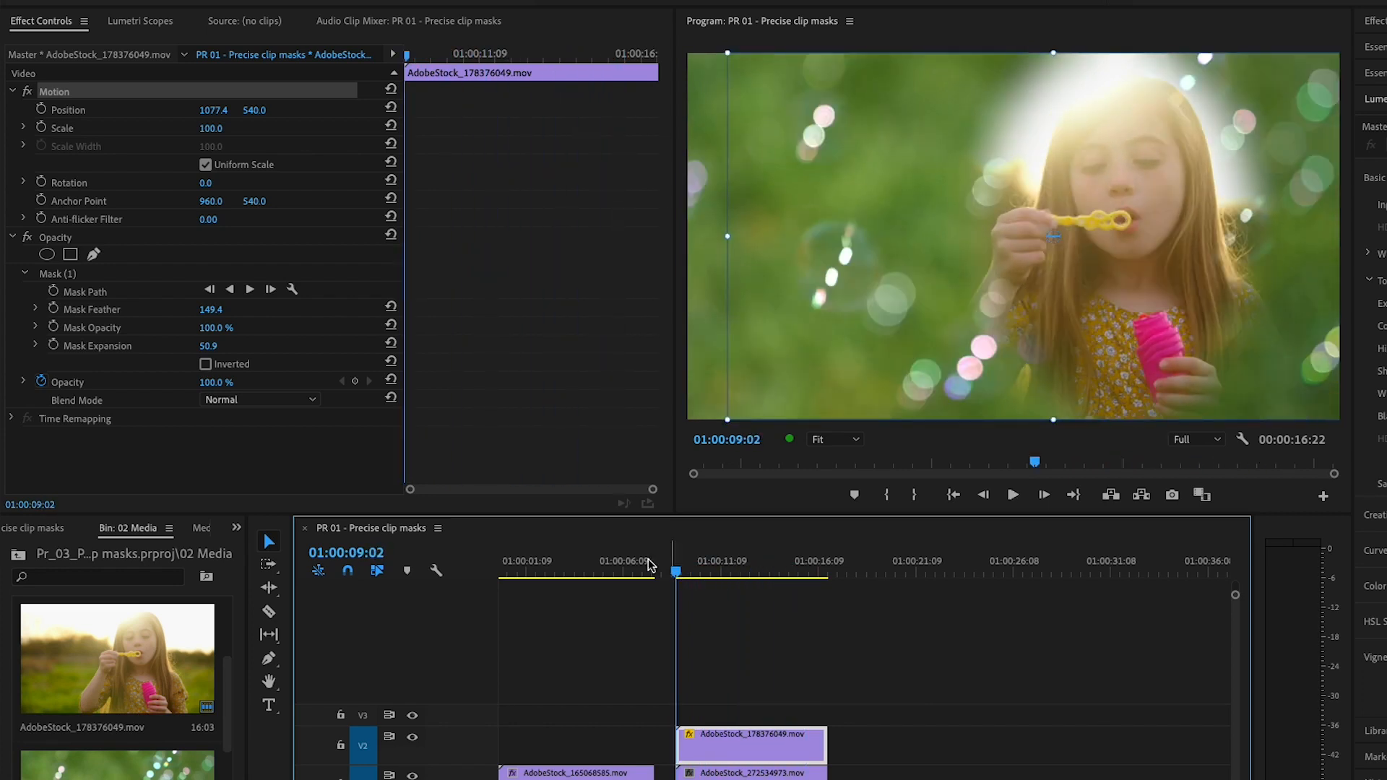
{"action": "left_click", "coordinate": [92, 255]}
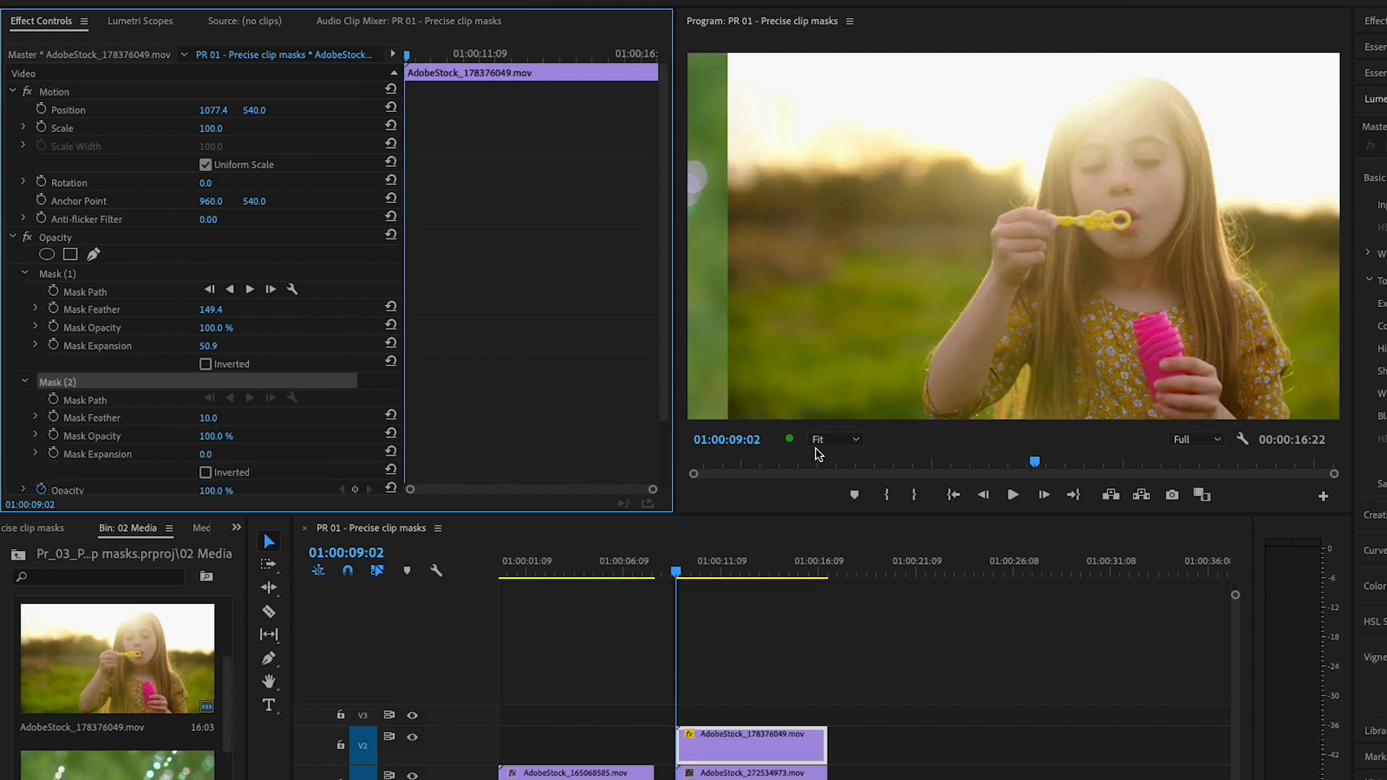
{"action": "left_click", "coordinate": [856, 442]}
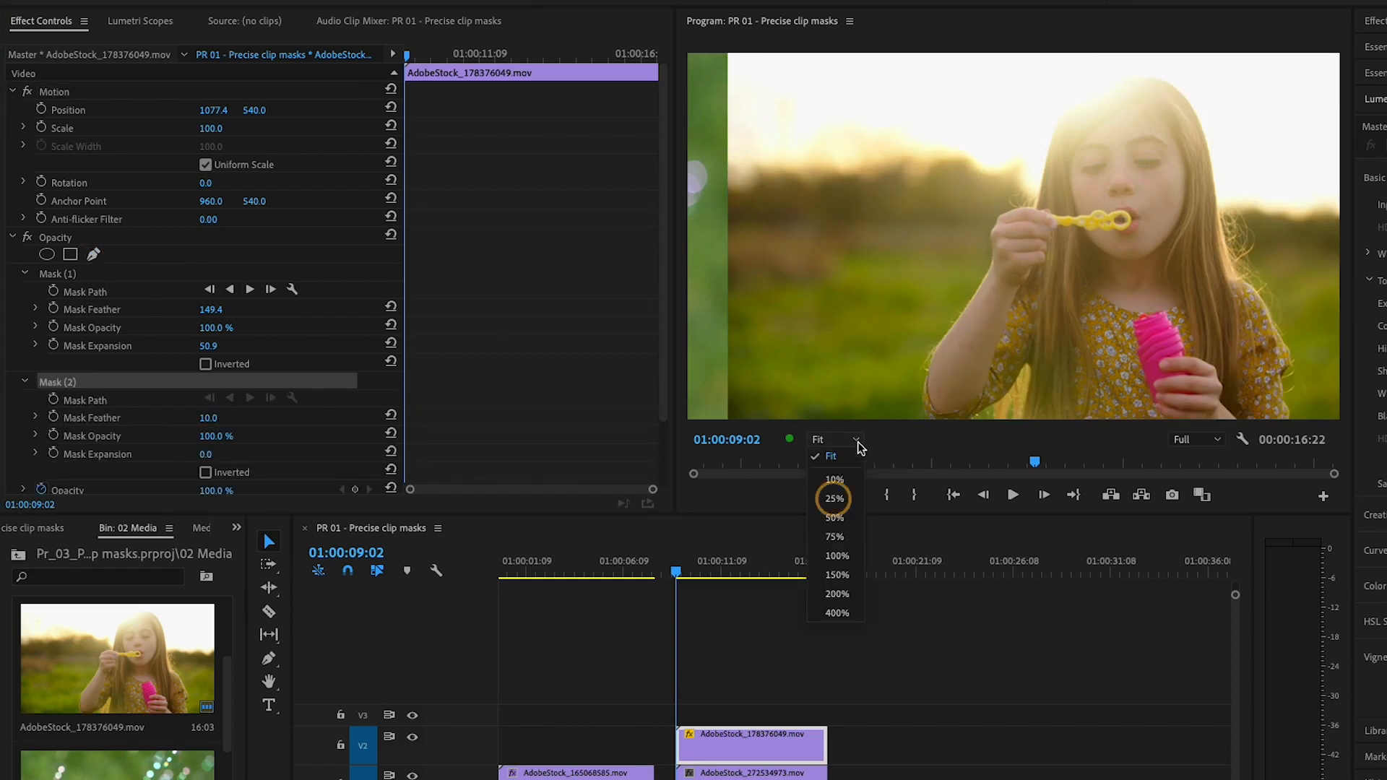
{"action": "left_click", "coordinate": [831, 498]}
{"action": "left_click", "coordinate": [996, 260]}
{"action": "left_click", "coordinate": [961, 304]}
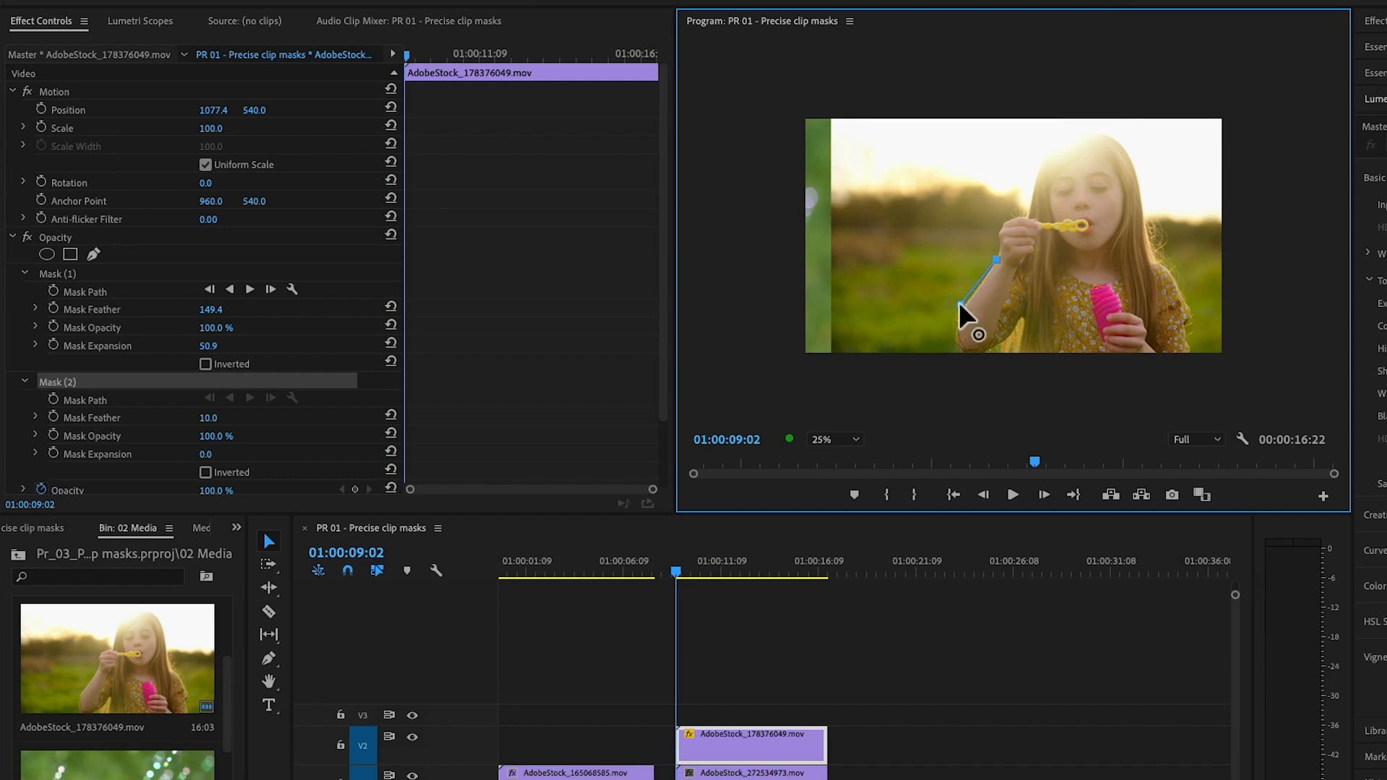
{"action": "left_click", "coordinate": [953, 334]}
{"action": "left_click", "coordinate": [972, 353]}
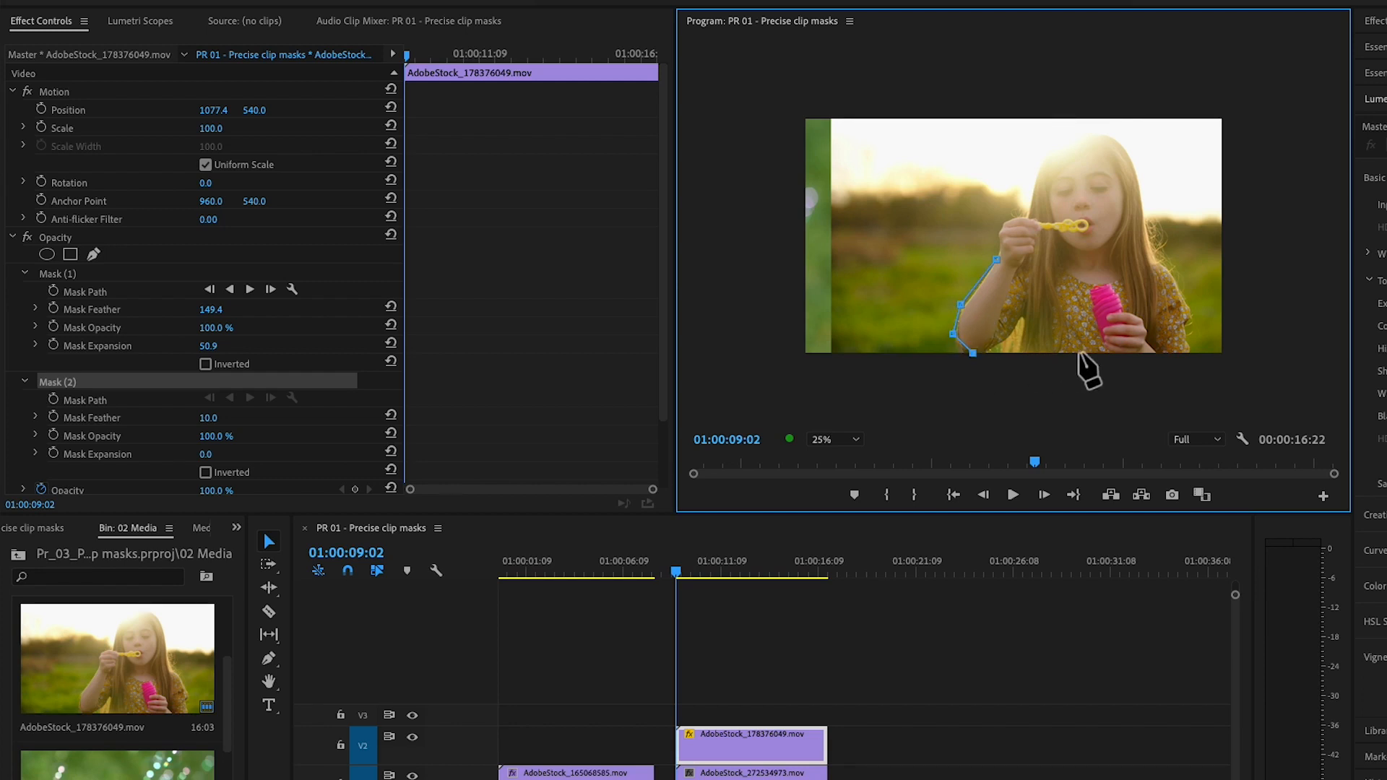
{"action": "left_click", "coordinate": [1189, 352]}
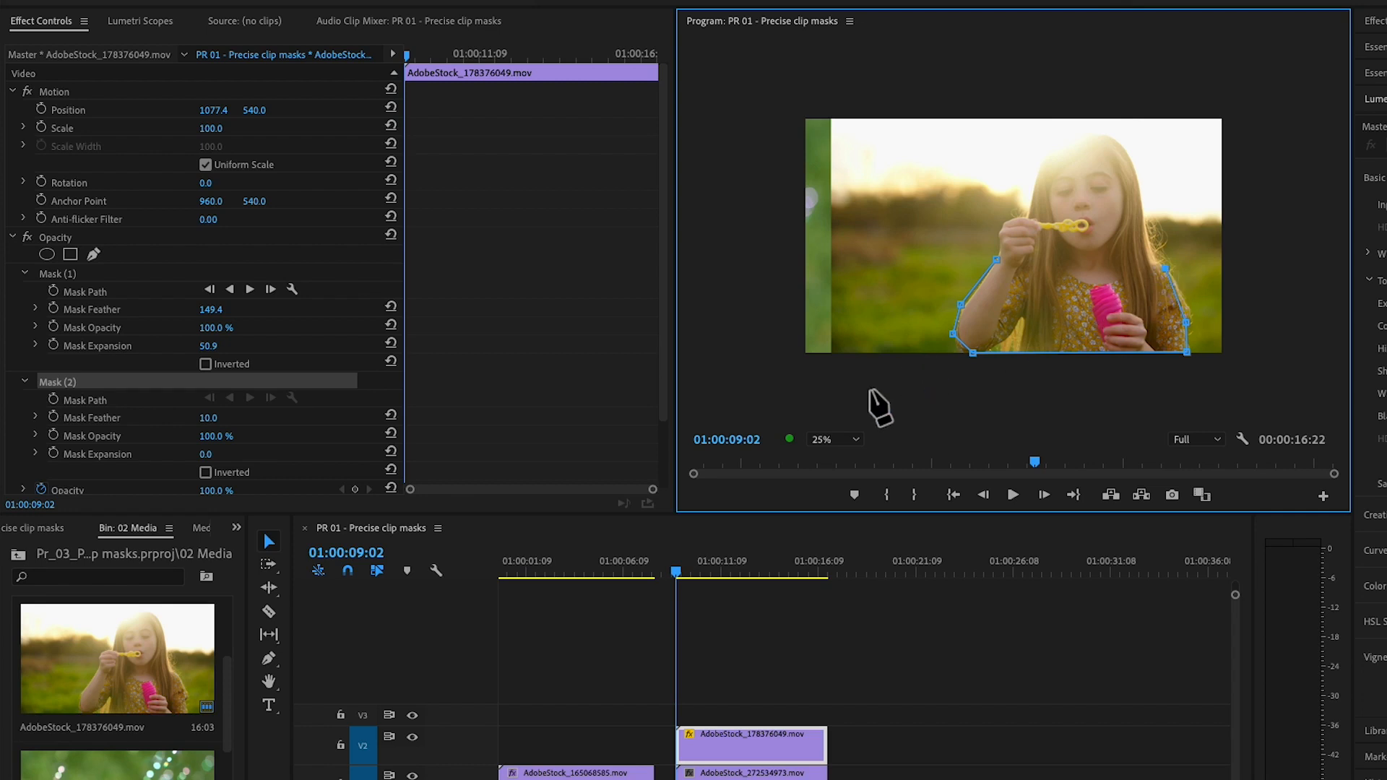
Step: Complete the Mask (2) outline over the shoulder, across the neckline and around the raised hand, closing the path, with the preview zoom at Fit
{"action": "left_click", "coordinate": [838, 441]}
{"action": "left_click", "coordinate": [849, 460]}
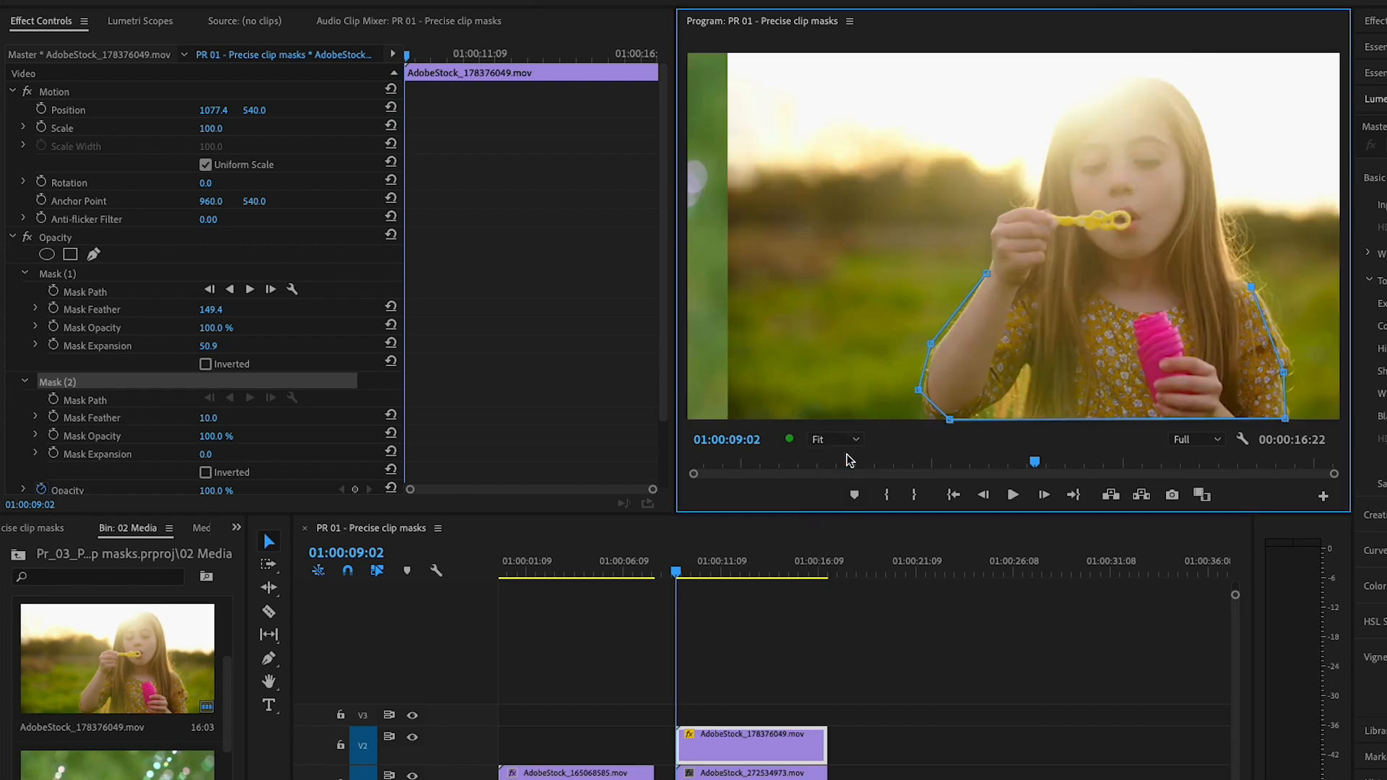
{"action": "left_click", "coordinate": [1225, 265]}
{"action": "left_click", "coordinate": [1137, 301]}
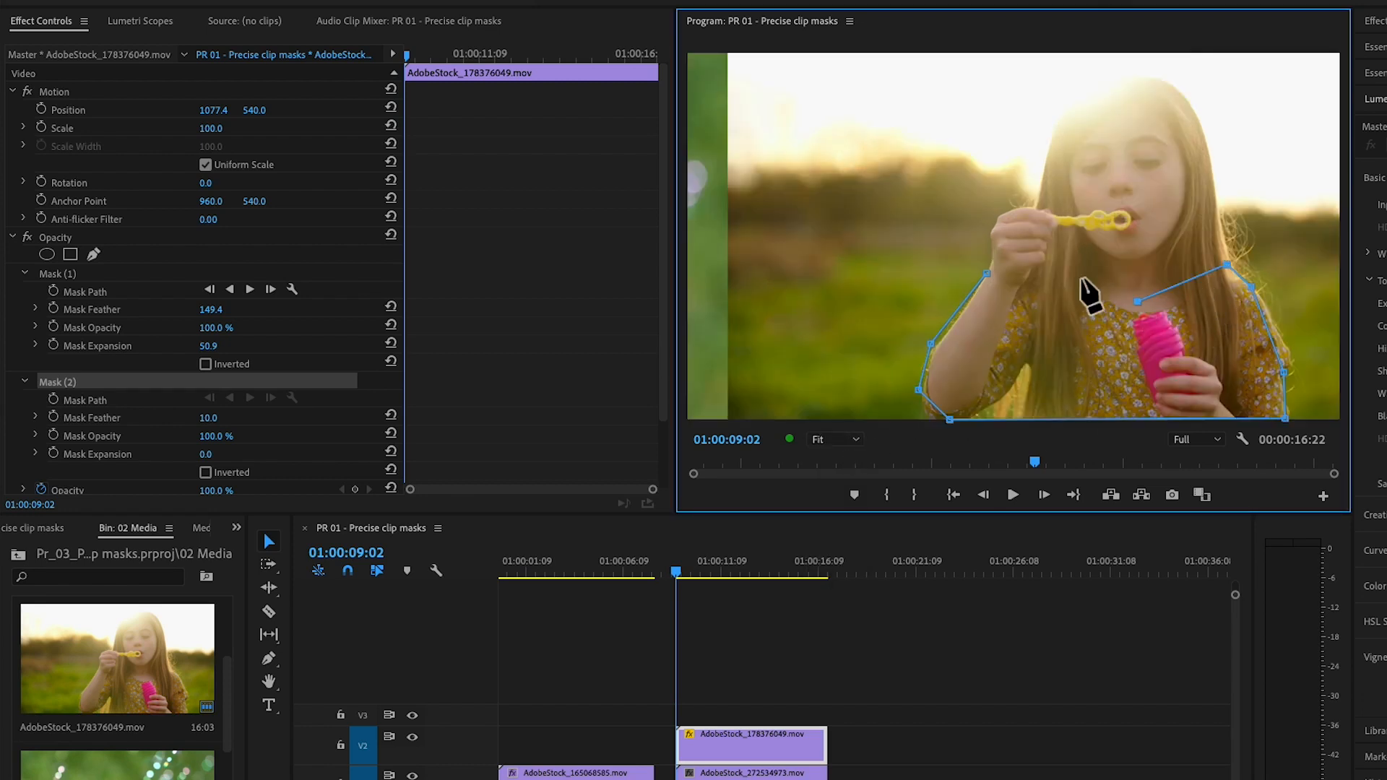
{"action": "left_click", "coordinate": [1055, 248]}
{"action": "left_click", "coordinate": [1047, 210]}
{"action": "left_click", "coordinate": [1016, 206]}
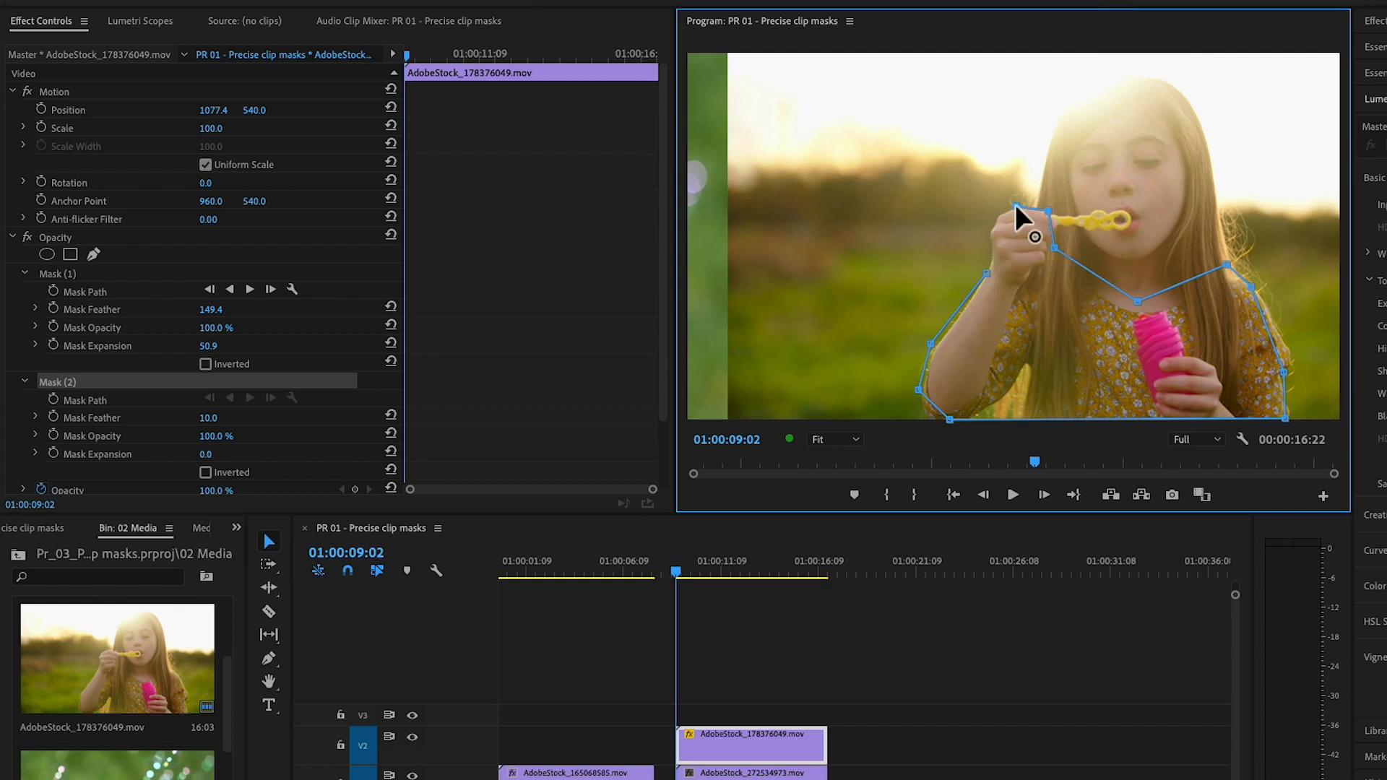
{"action": "left_click", "coordinate": [990, 216]}
{"action": "left_click", "coordinate": [985, 264]}
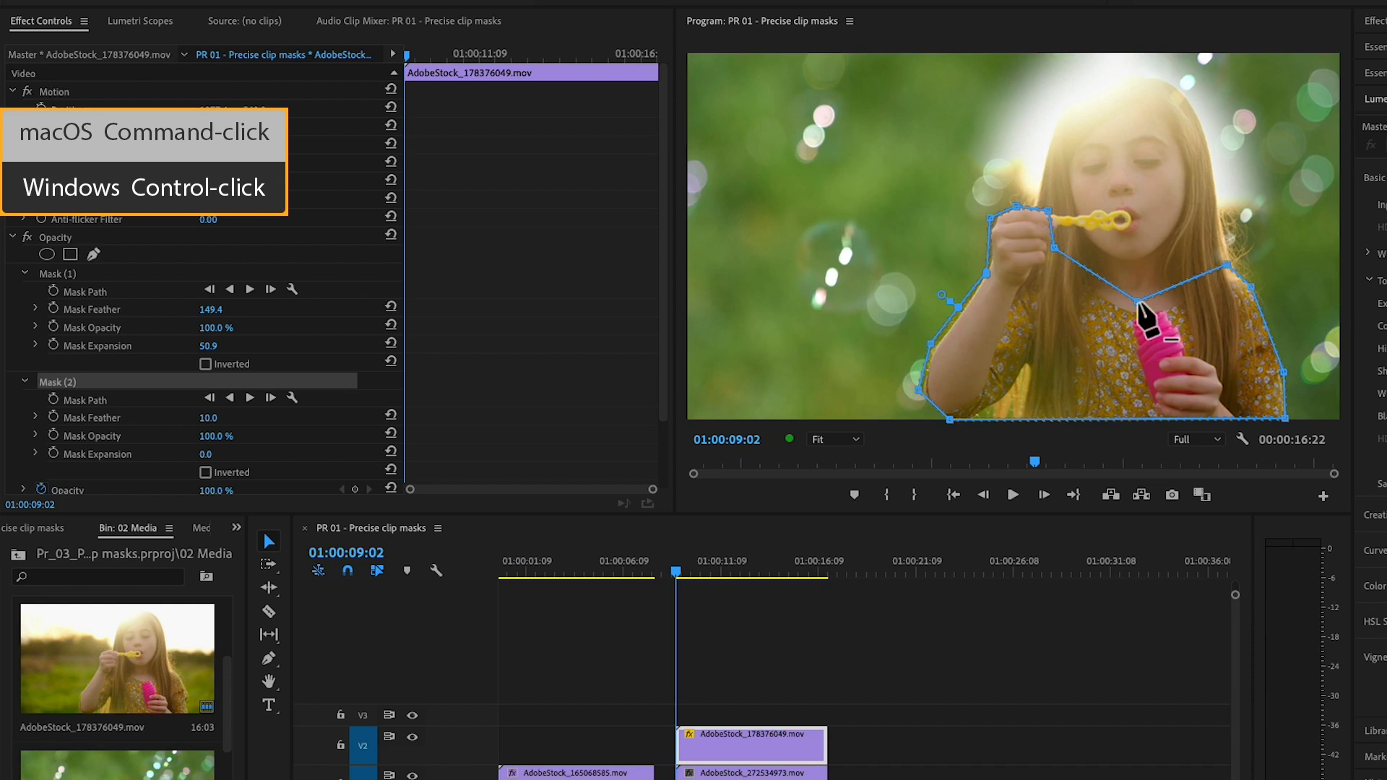
Step: Replace Mask (2)'s neckline corner point with a smooth curved point and fine-tune the points along the shoulder and raised arm
{"action": "left_click", "coordinate": [1138, 301], "text": "ctrl"}
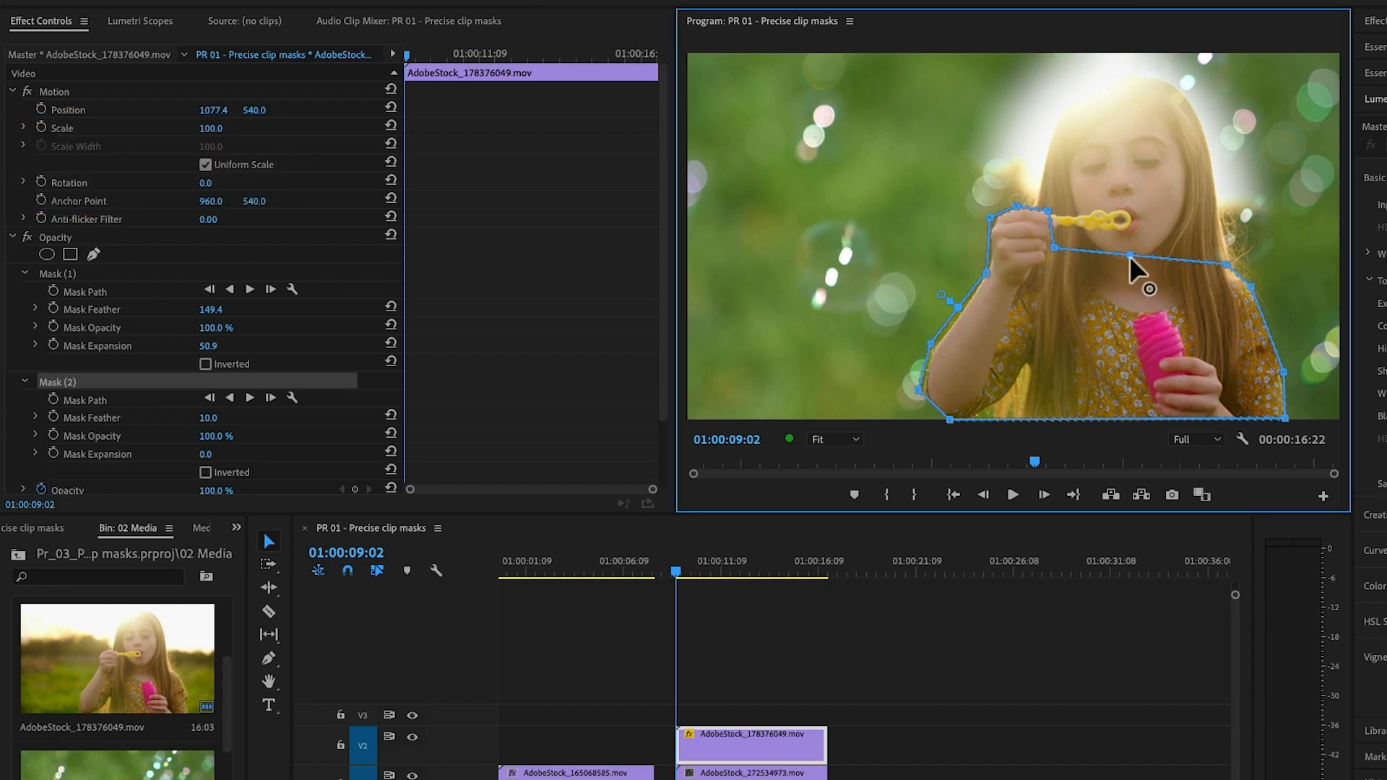
{"action": "left_click_drag", "start_coordinate": [1131, 258], "coordinate": [1183, 309]}
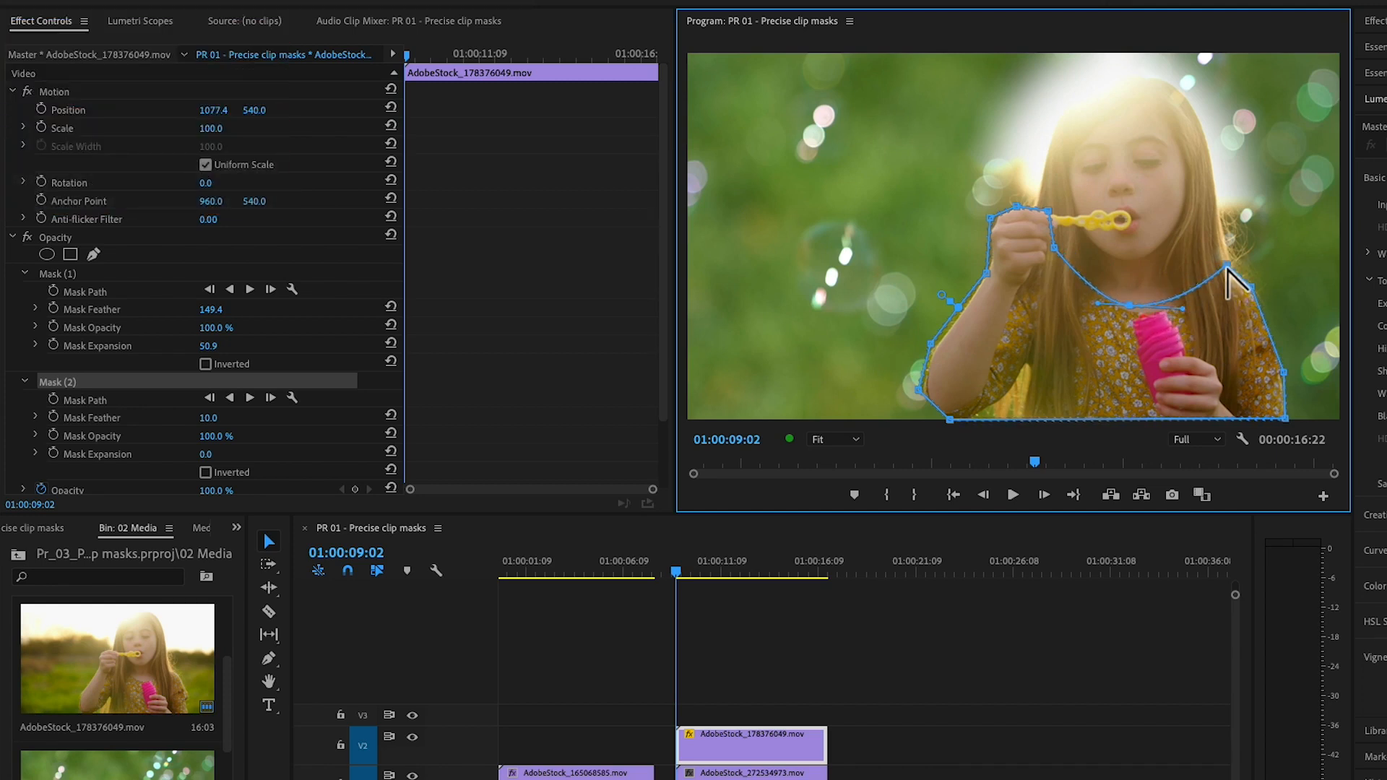
{"action": "left_click_drag", "start_coordinate": [1250, 287], "coordinate": [1247, 273]}
{"action": "left_click_drag", "start_coordinate": [931, 344], "coordinate": [936, 346]}
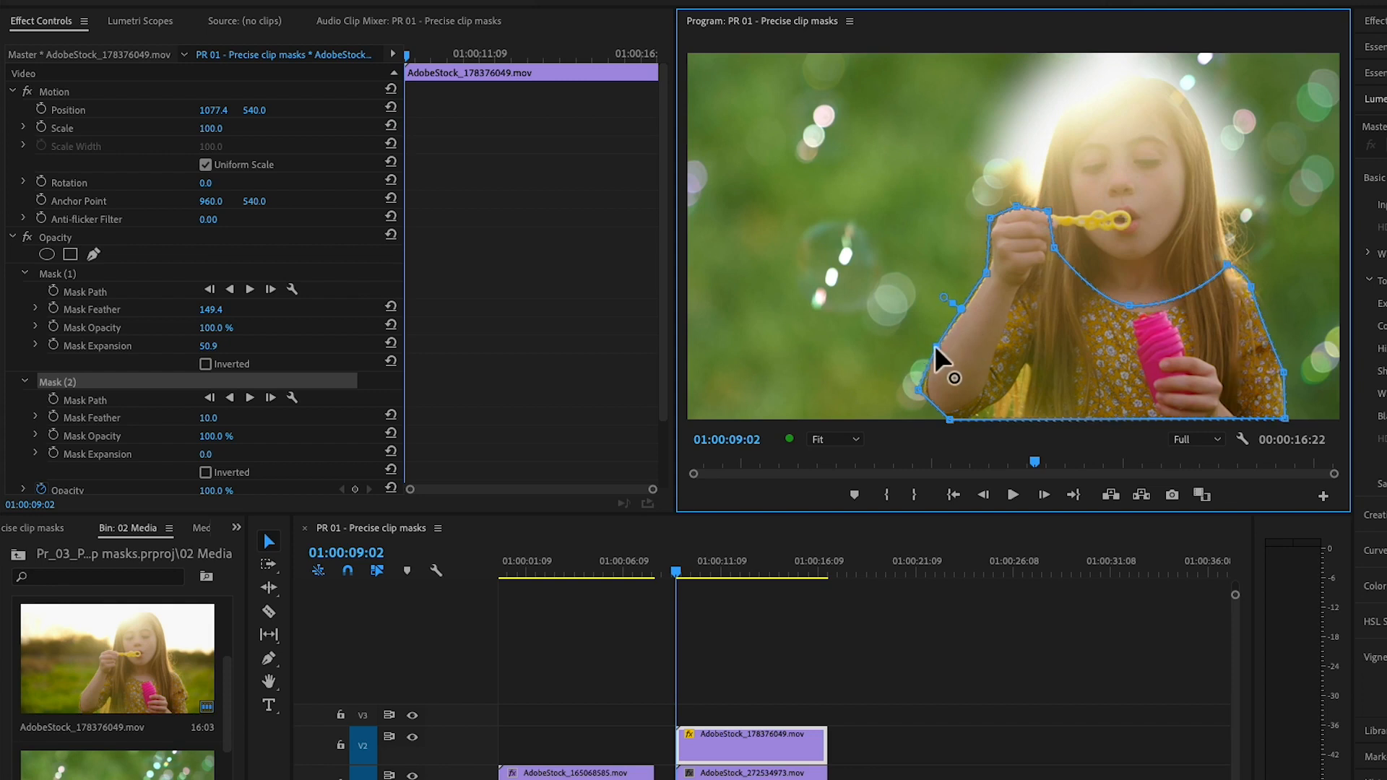
{"action": "left_click", "coordinate": [918, 390], "text": "alt"}
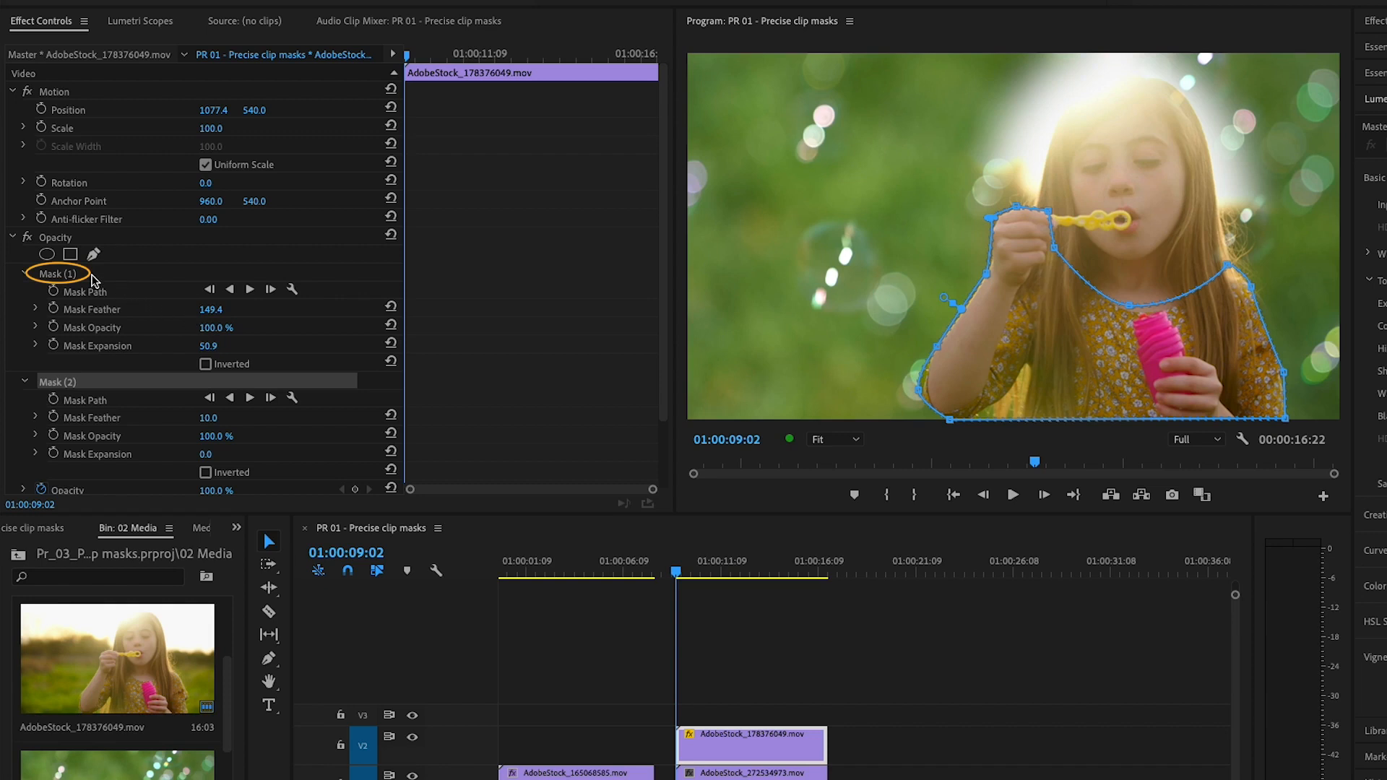
Step: Set Mask (2) to feather 33.9 and expansion 20.9, and play the composite
{"action": "left_click", "coordinate": [92, 278]}
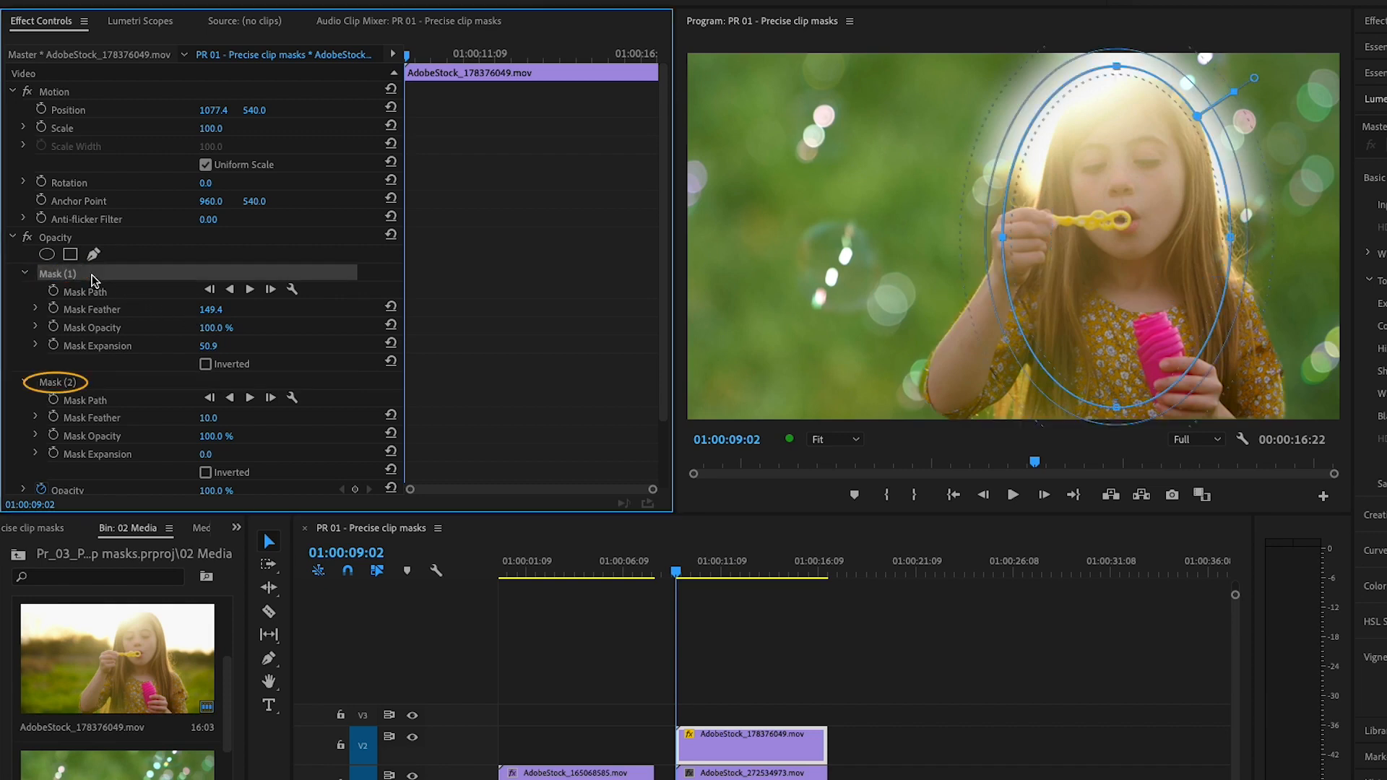
{"action": "left_click", "coordinate": [82, 383]}
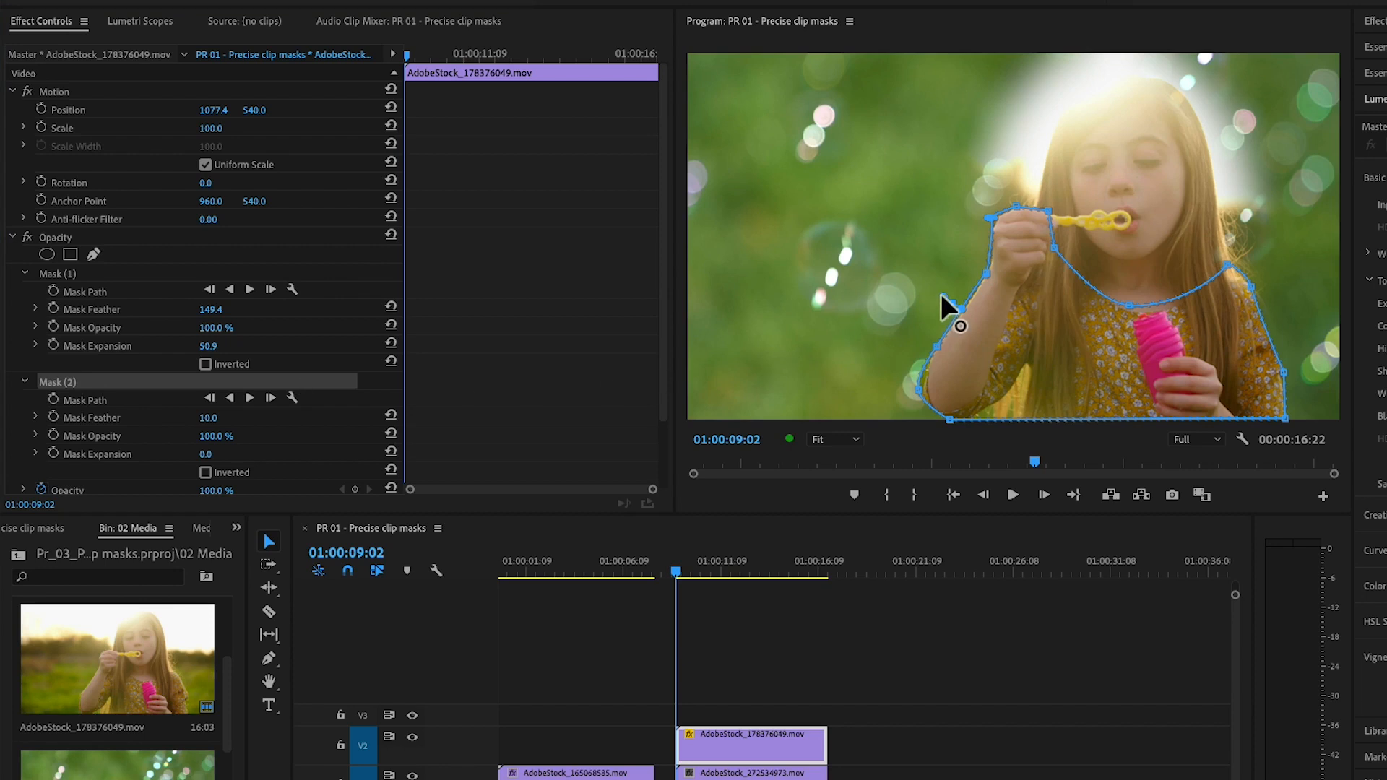
{"action": "left_click_drag", "start_coordinate": [943, 307], "coordinate": [921, 282]}
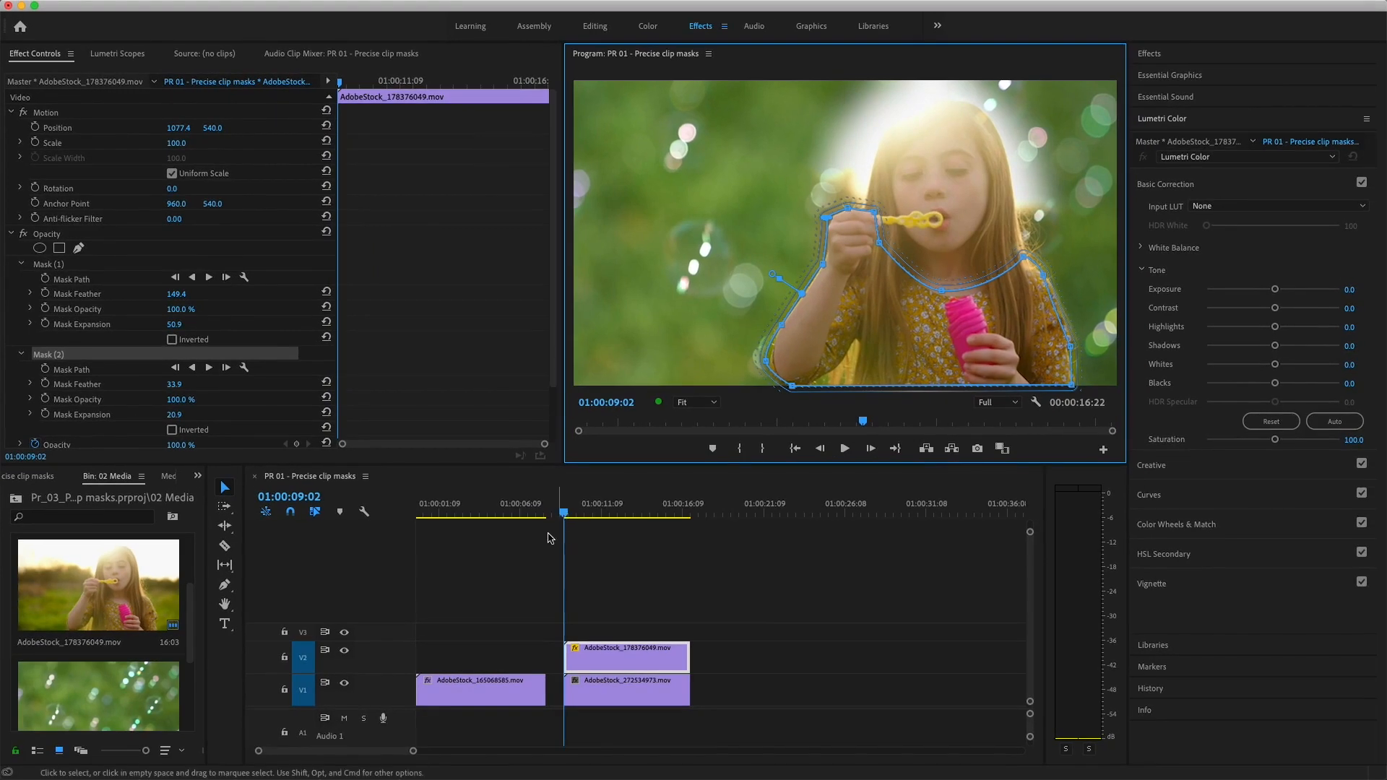
{"action": "left_click", "coordinate": [650, 603]}
{"action": "key", "text": "space"}
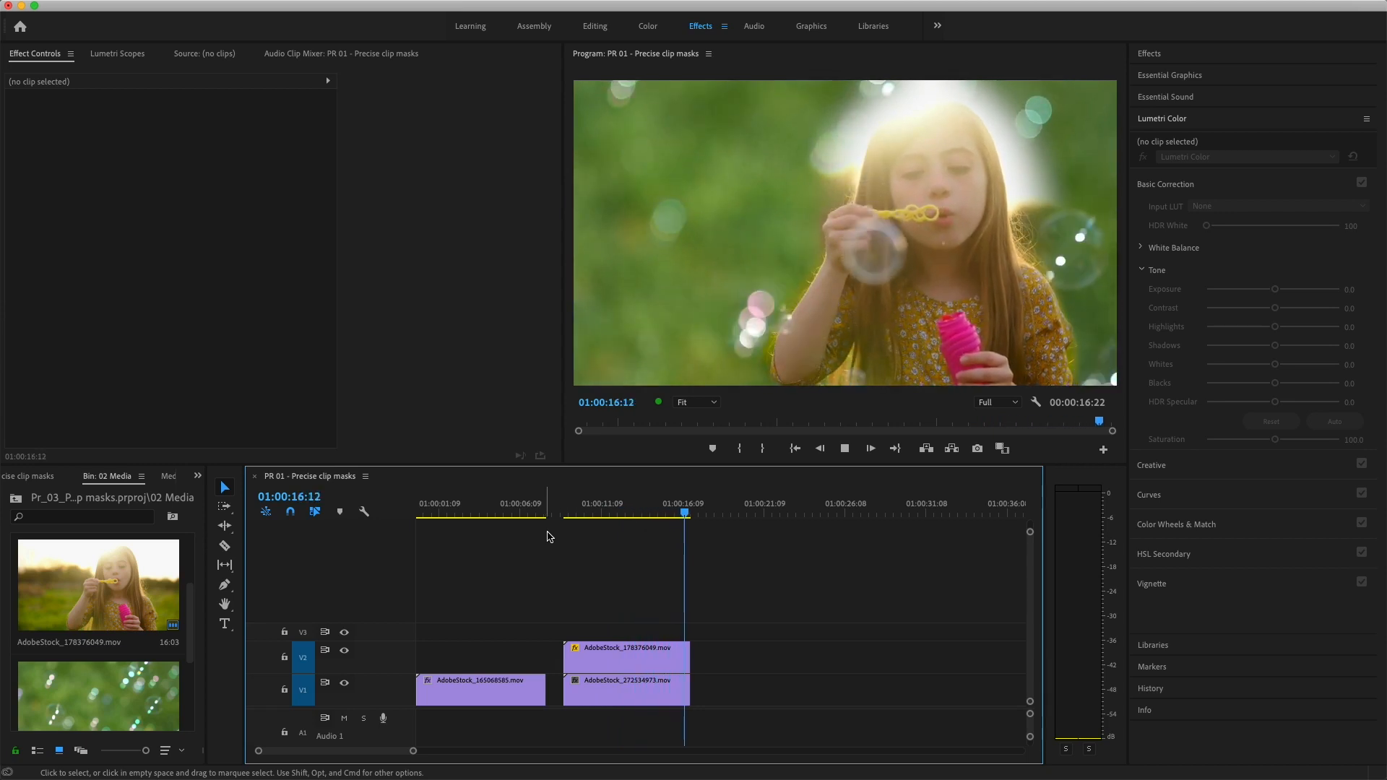
Step: Return to 01:00:09:02 and replace the V1 background clip AdobeStock_272534973.mov with AdobeStock_66194420.mov from the 02 Media bin
{"action": "left_click", "coordinate": [565, 515]}
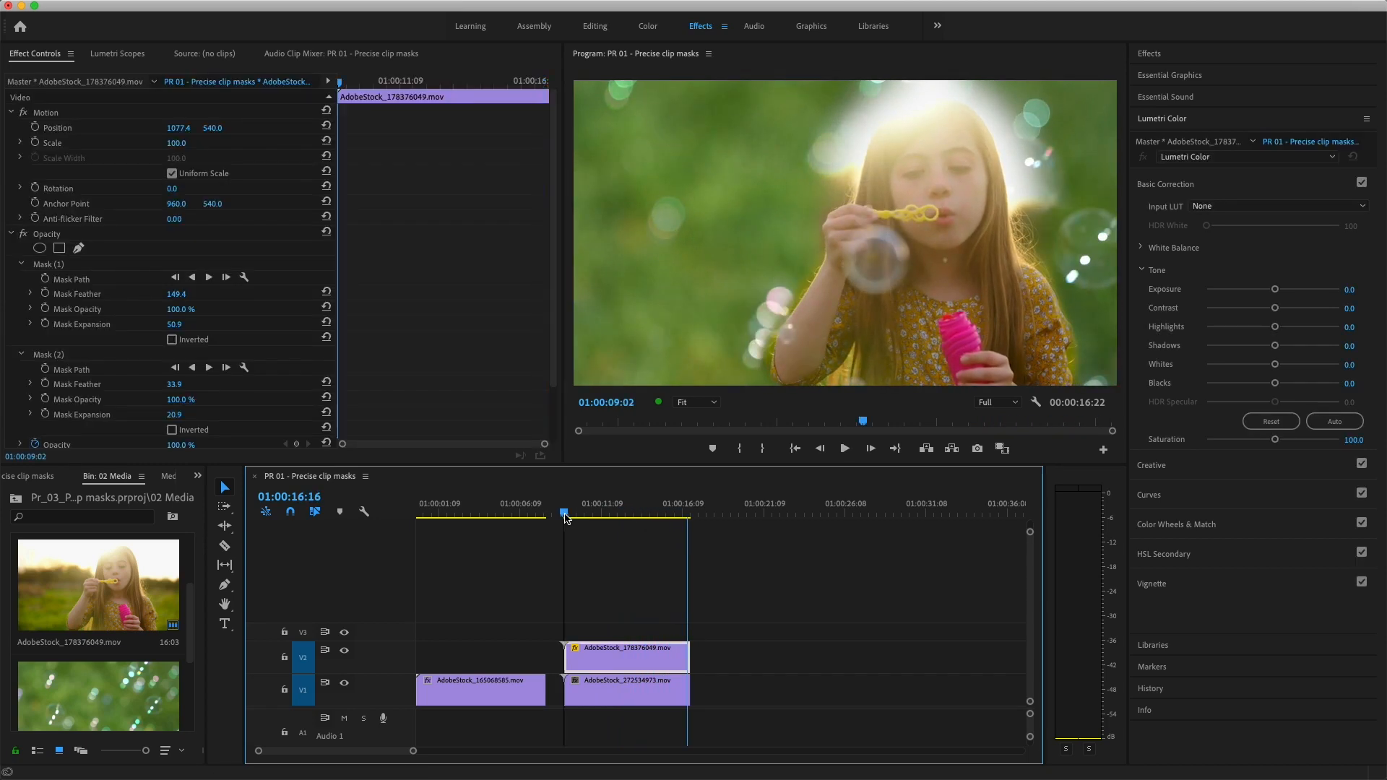
{"action": "left_click", "coordinate": [196, 645]}
{"action": "scroll", "coordinate": [192, 649], "scroll_direction": "down", "scroll_amount": 4}
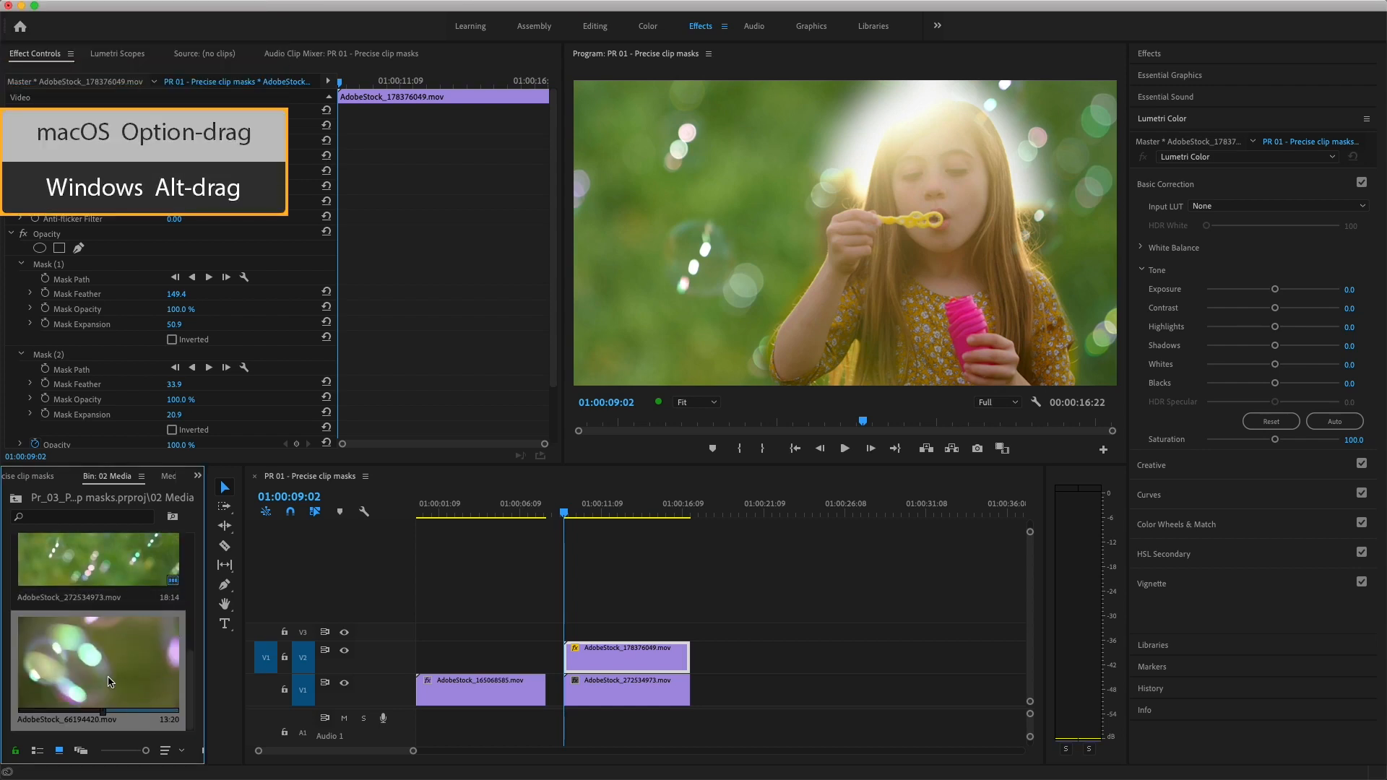
{"action": "left_click_drag", "start_coordinate": [101, 676], "coordinate": [642, 695]}
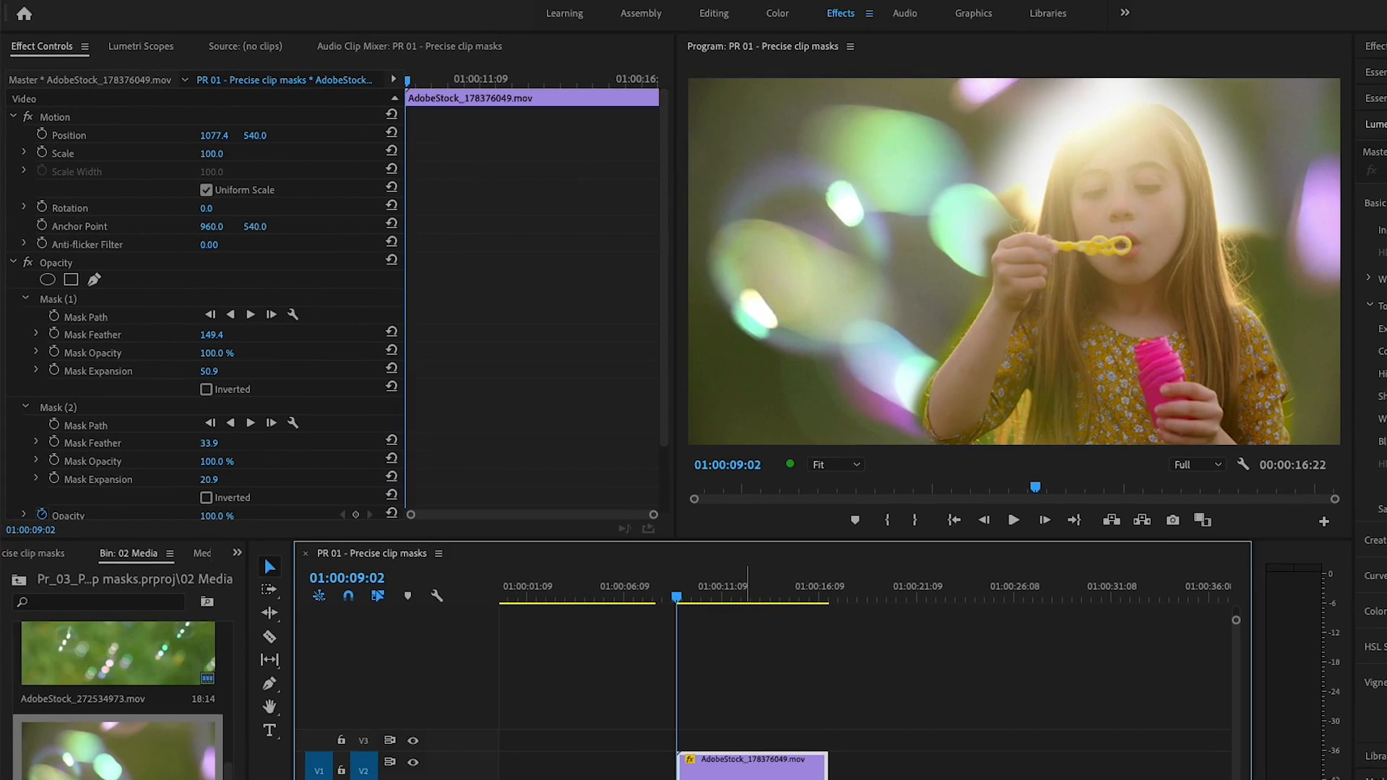
Step: Soften the masks over the replaced background, giving Mask (1) feather 216.9 and expansion 102.1, and Mask (2) feather 99.7
{"action": "left_click", "coordinate": [50, 299]}
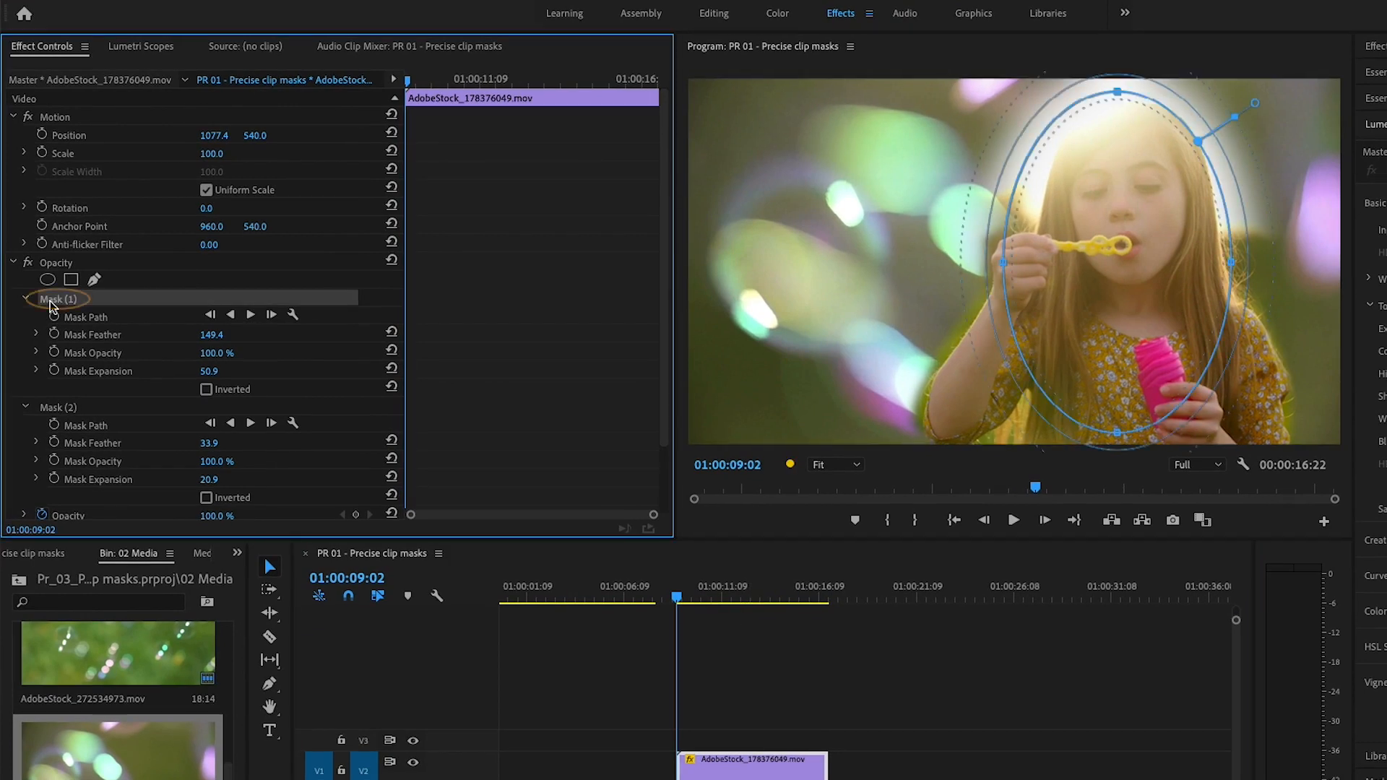
{"action": "mouse_move", "coordinate": [1254, 108]}
{"action": "left_mouse_down"}
{"action": "mouse_move", "coordinate": [1262, 98]}
{"action": "mouse_move", "coordinate": [1246, 109]}
{"action": "left_mouse_up"}
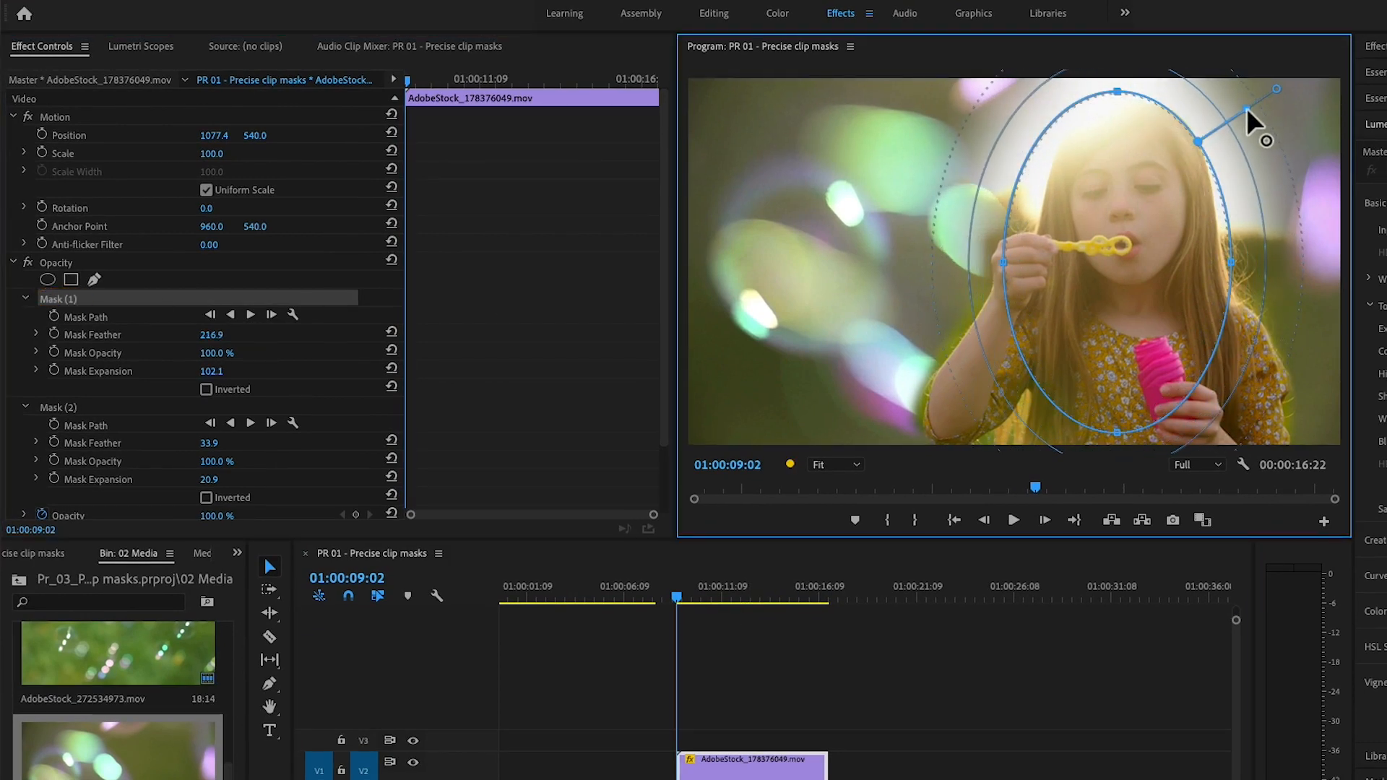
{"action": "left_click", "coordinate": [110, 404]}
{"action": "left_click_drag", "start_coordinate": [927, 310], "coordinate": [918, 300]}
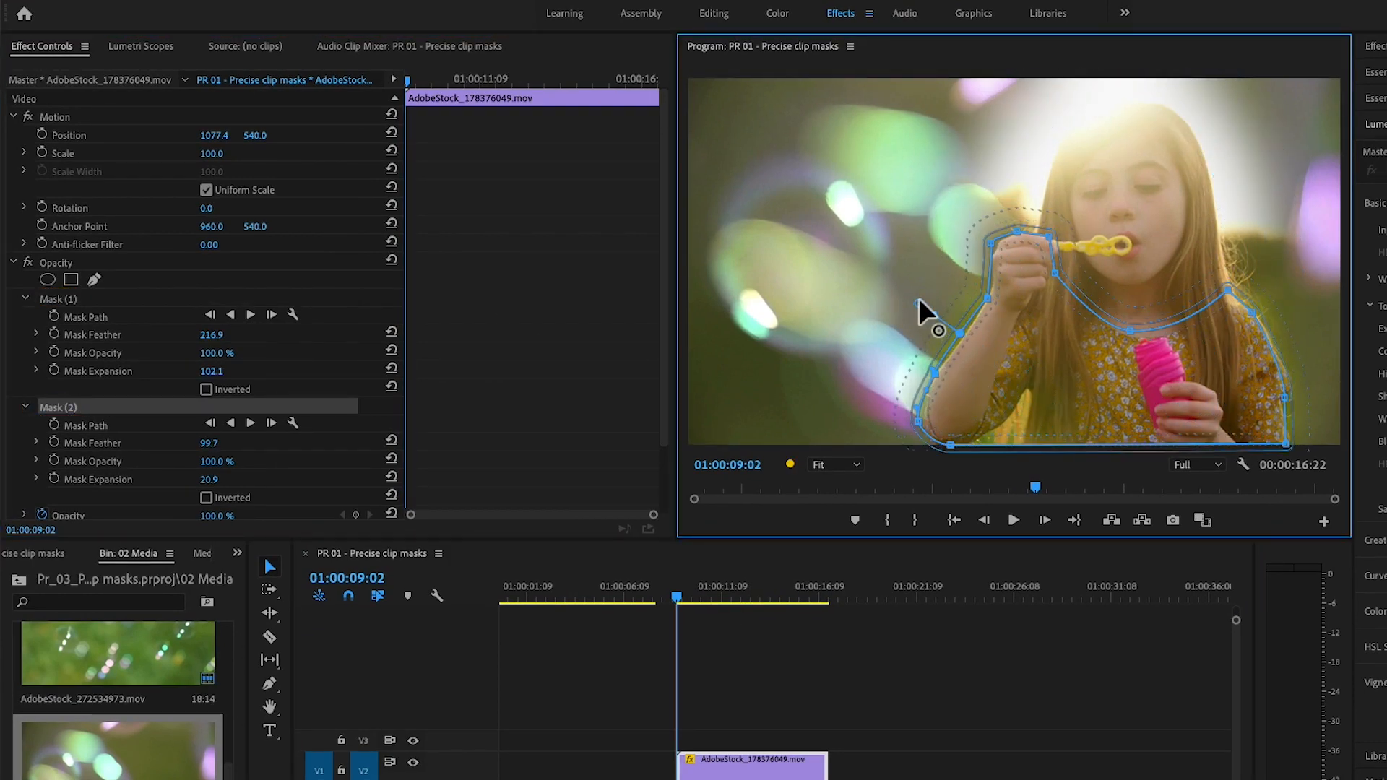